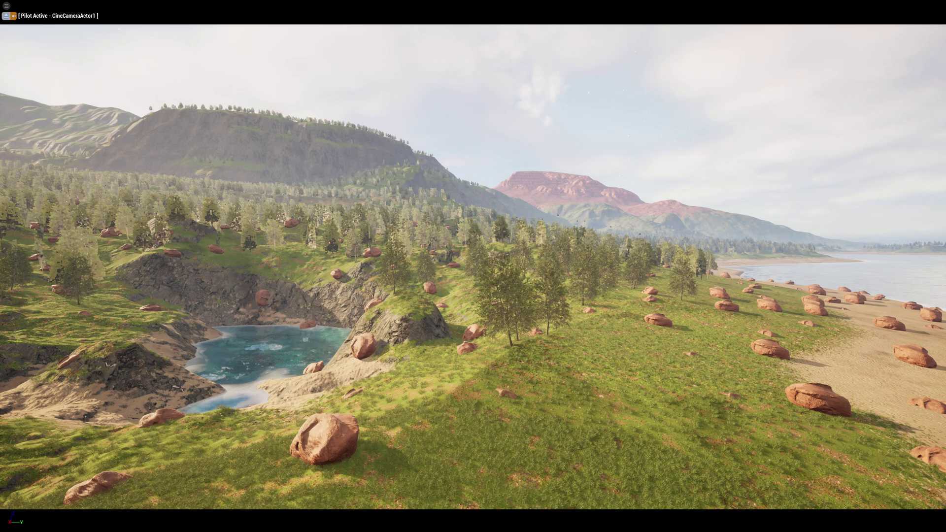
Step: Leave the full-screen view, show the output log and run the console command sw.DrawSpacePartition 1
right_drag(778, 213, 717, 256)
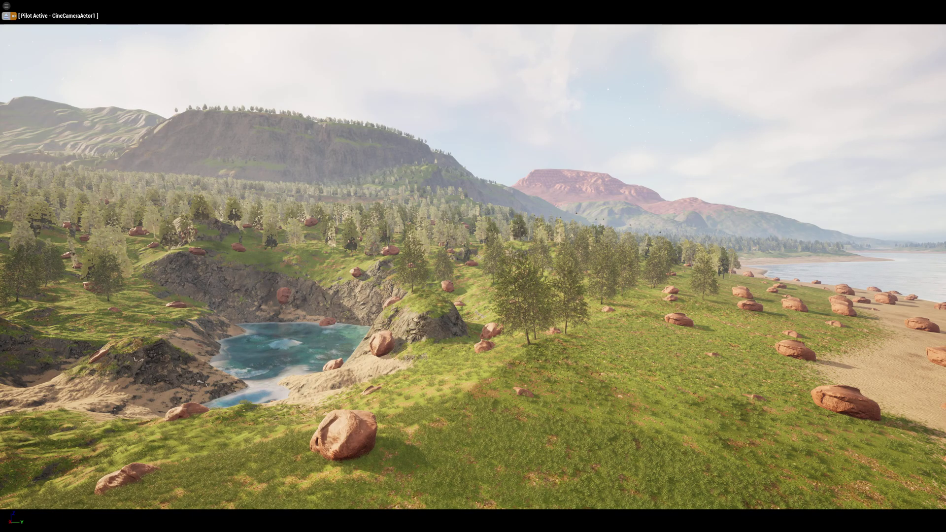
right_drag(624, 251, 604, 260)
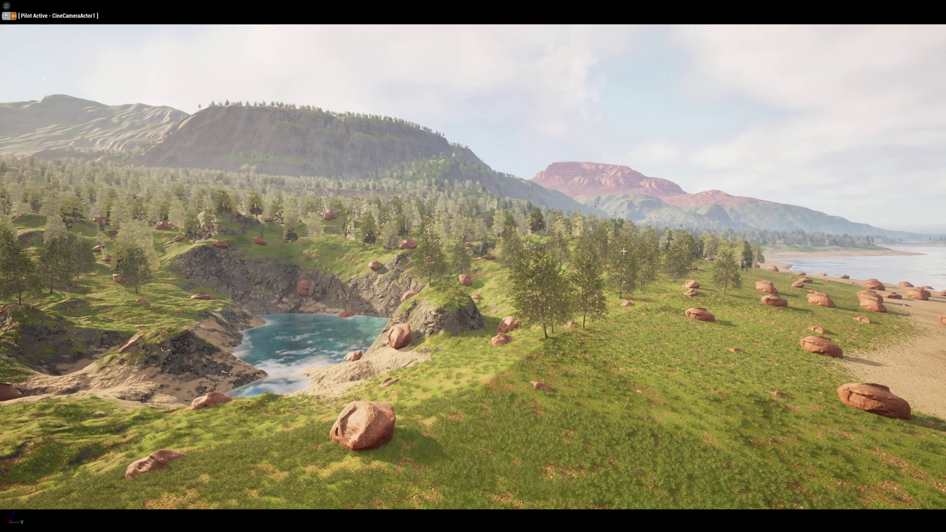
key(F11)
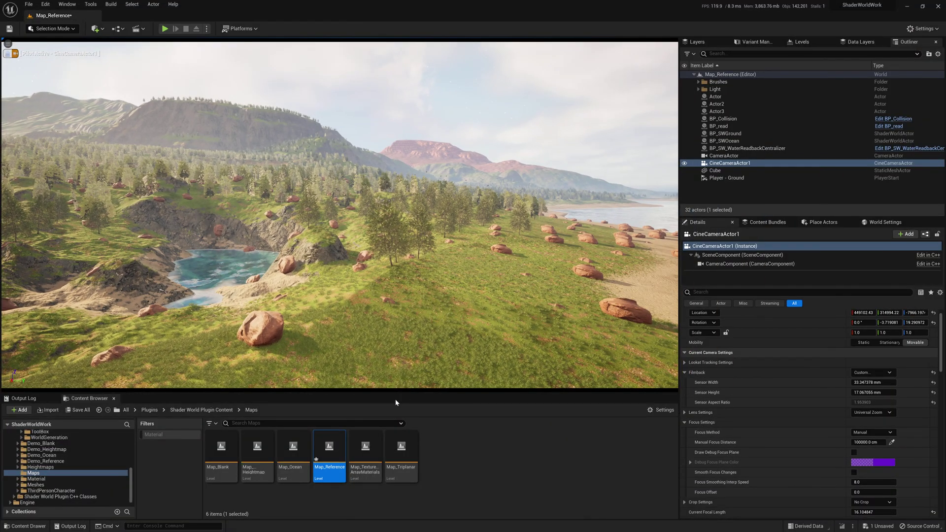
click(25, 401)
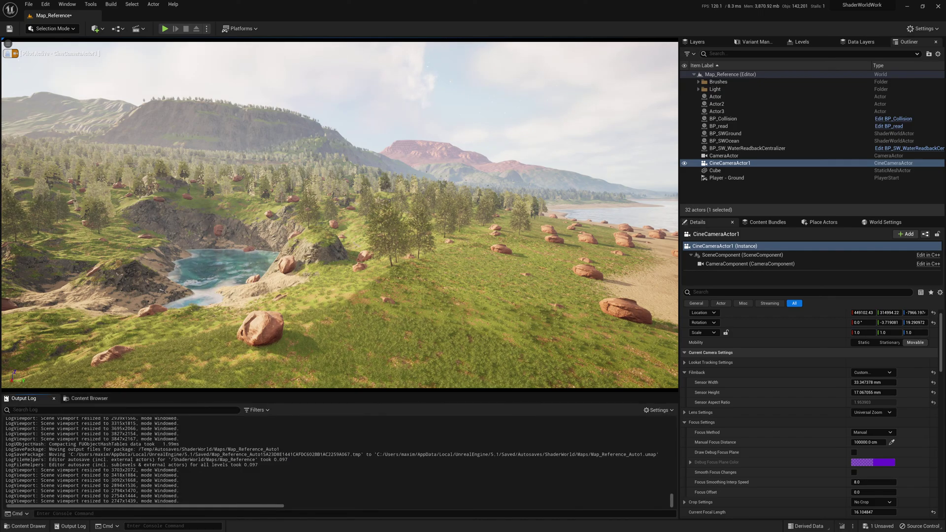
key(Up)
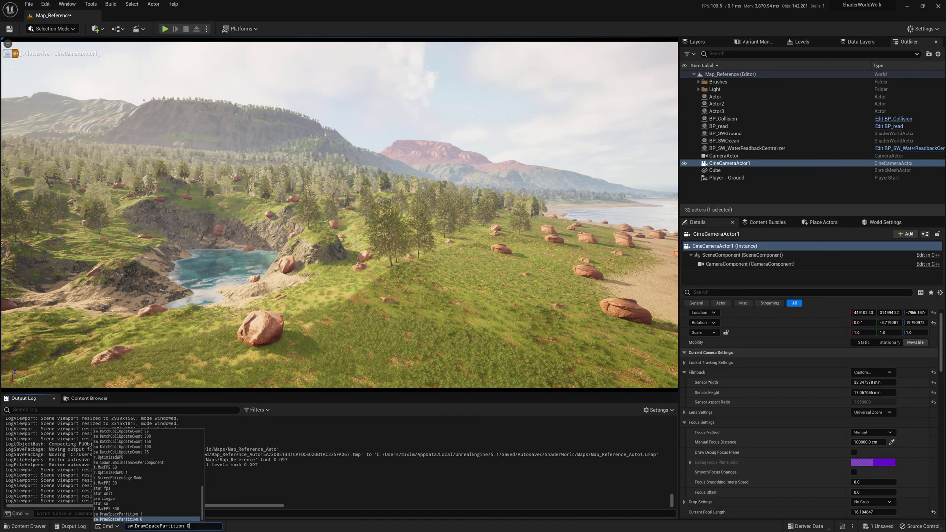
key(Up)
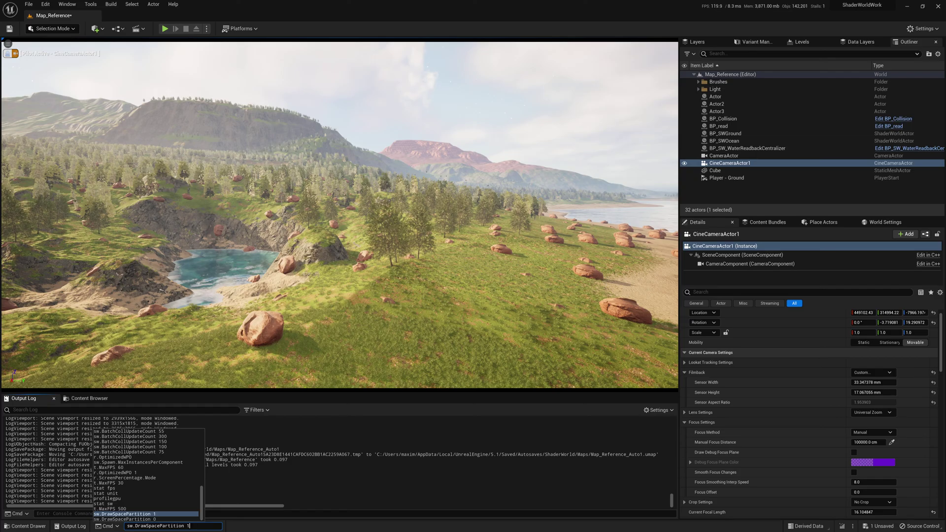
key(Return)
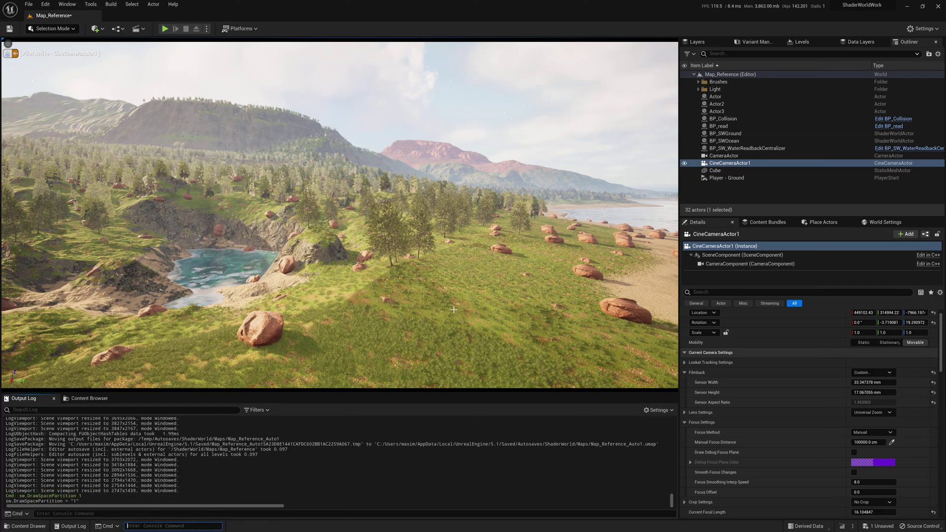
Step: Fly the piloted CineCameraActor1 high above the forested coast in full screen and stop piloting it
right_drag(491, 310, 438, 311)
key(F11)
key(s)
key(e)
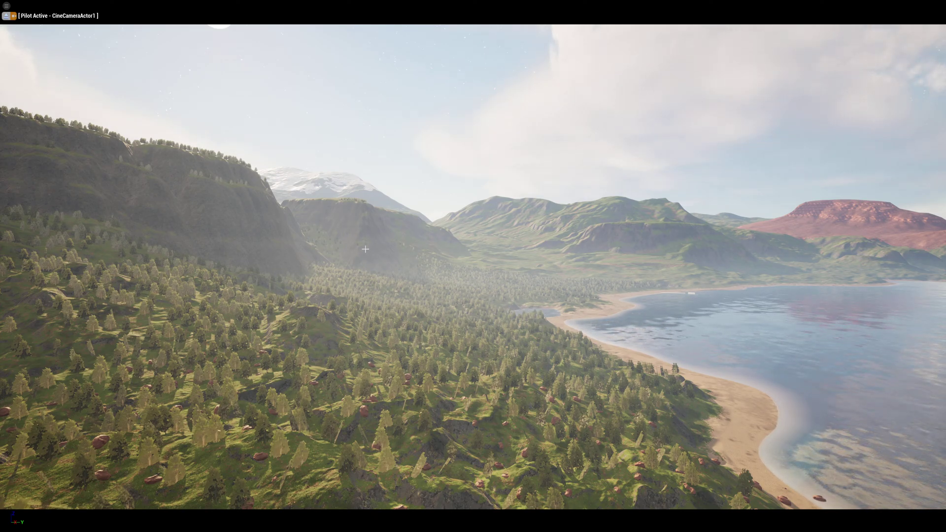
click(6, 15)
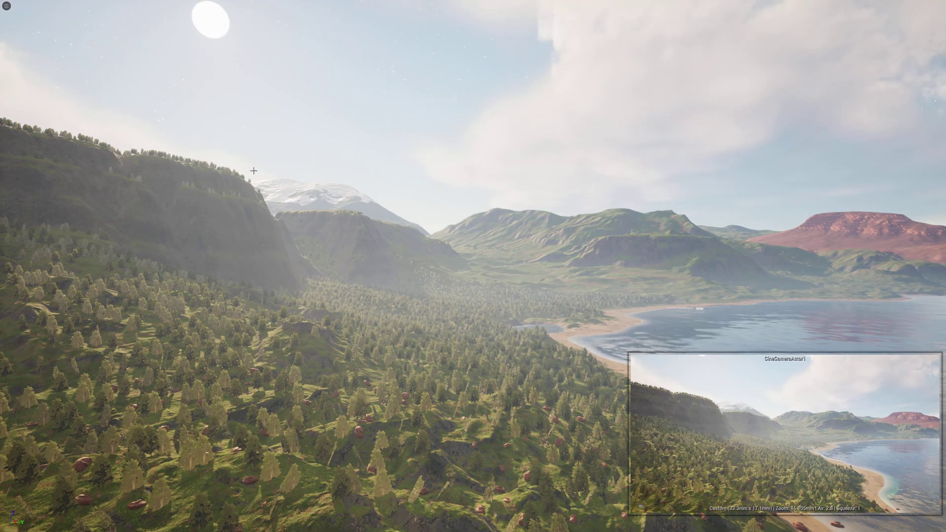
Step: Examine the space partition lines drawn over the forested cliffs, with the camera actor deselected
right_drag(279, 179, 249, 185)
key(w)
key(w)
key(F11)
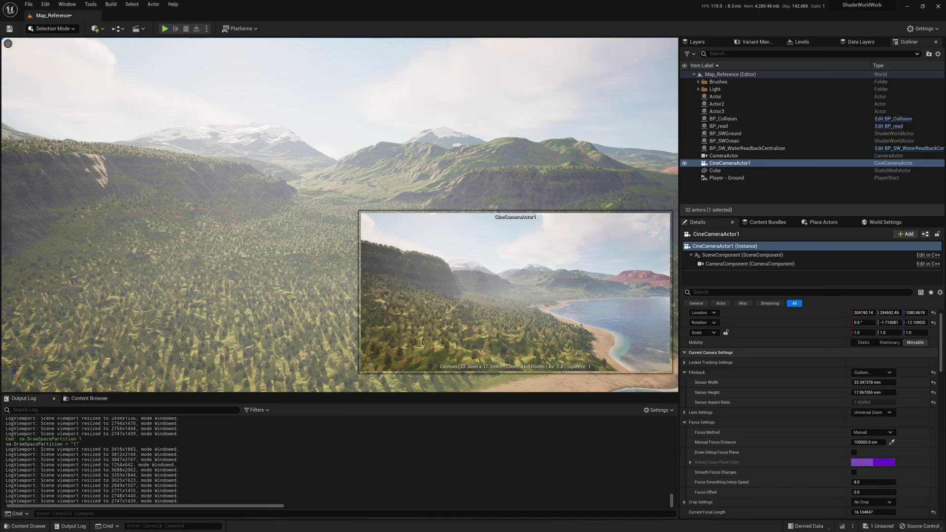
right_drag(300, 181, 276, 207)
key(w)
click(704, 194)
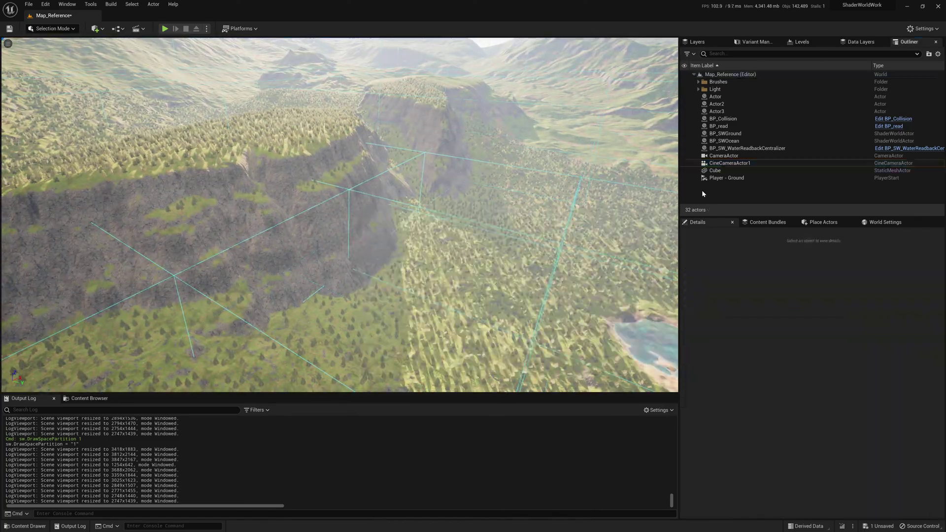
key(s)
right_drag(344, 189, 323, 175)
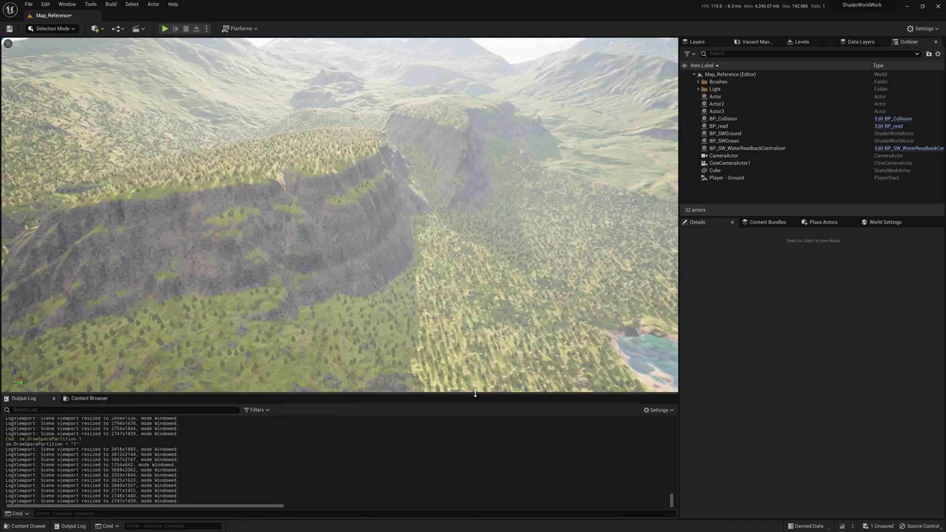
Step: Shrink the output log area to give the viewport more height over the cliffs
drag(474, 393, 474, 454)
right_drag(394, 276, 400, 211)
key(w)
key(s)
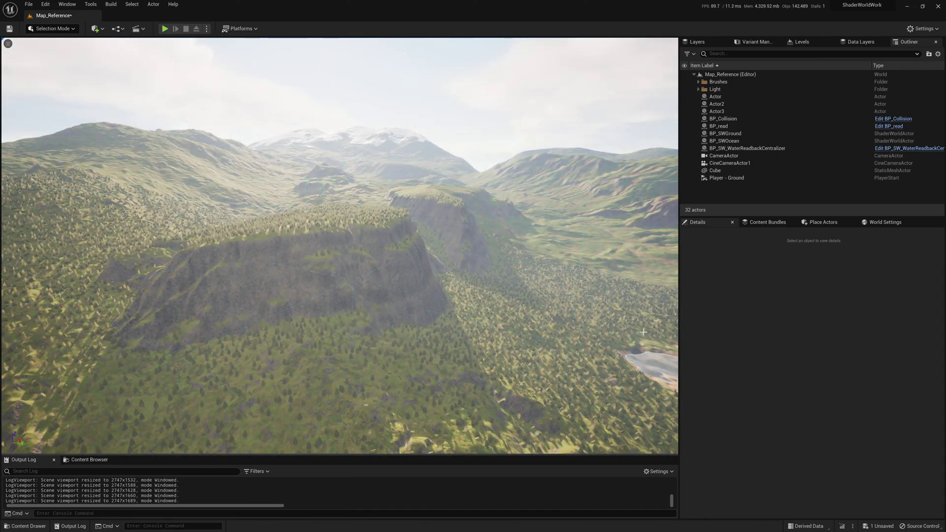
Step: Turn off the partition drawing with the console command sw.DrawSpacePartition 0
click(190, 526)
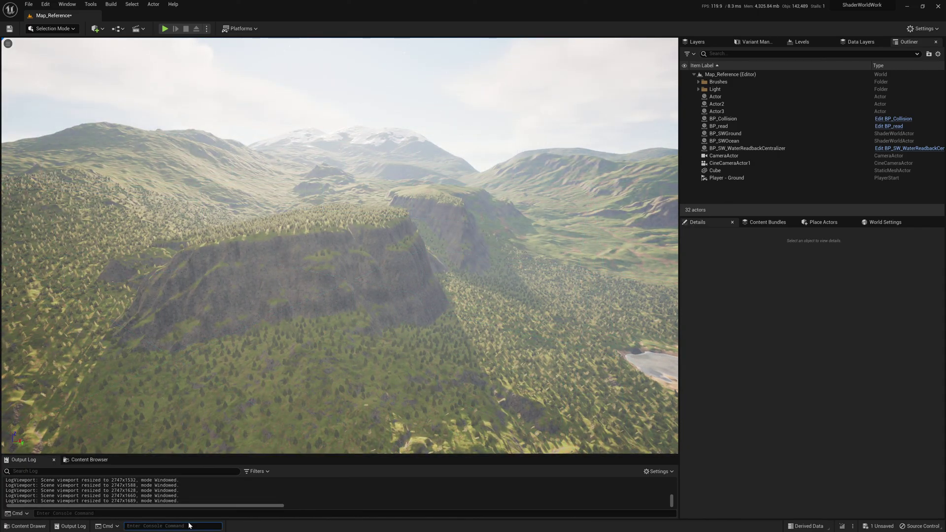
key(Up)
key(Up)
key(Return)
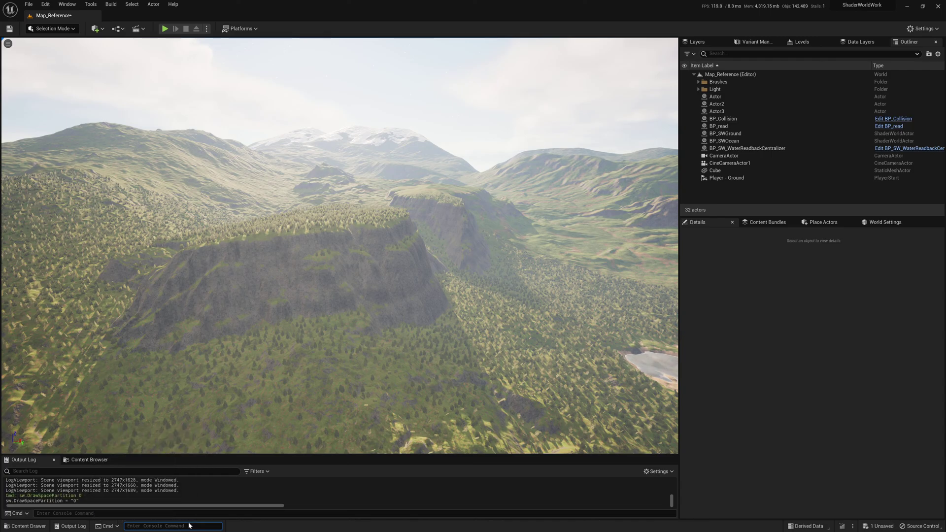
Step: Select BP_RedCliff_Heightmap_Brush4 in the Brushes folder and lower it to a Z location of about -46136
click(699, 82)
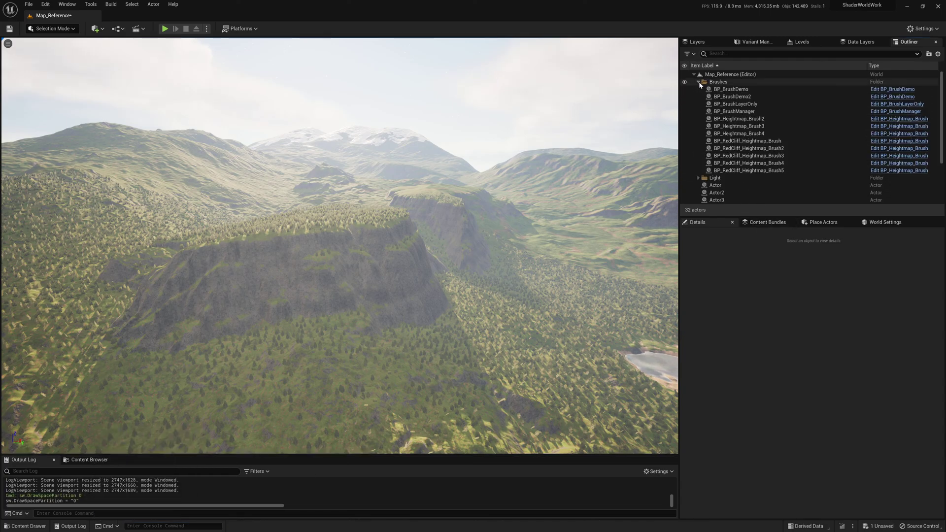
click(746, 155)
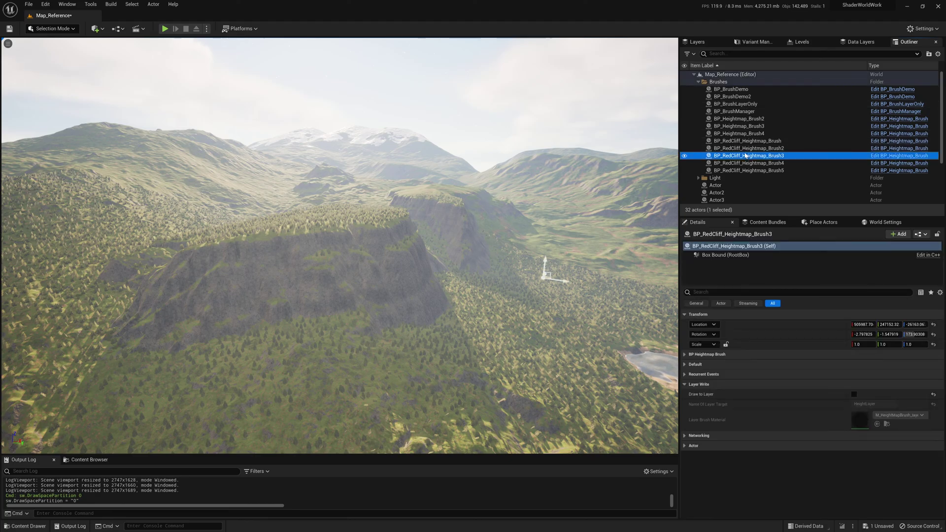
click(753, 162)
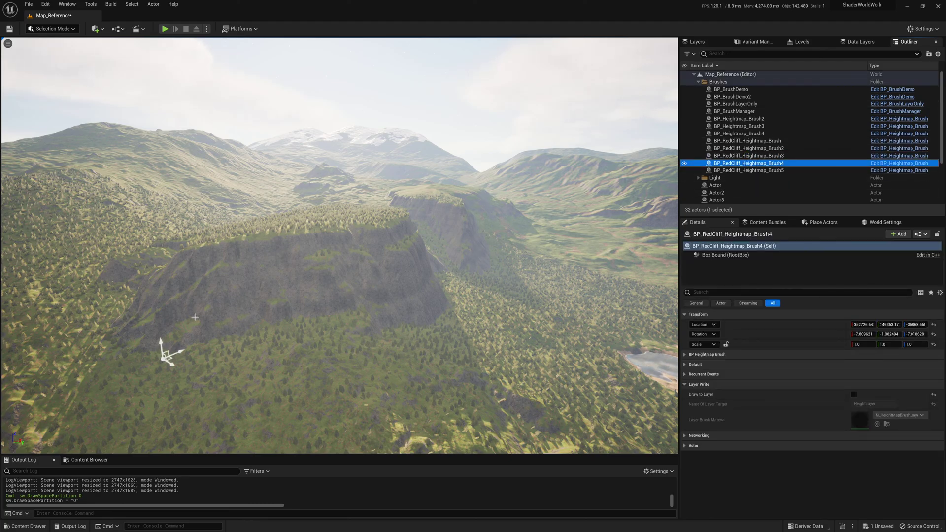
drag(163, 345, 166, 372)
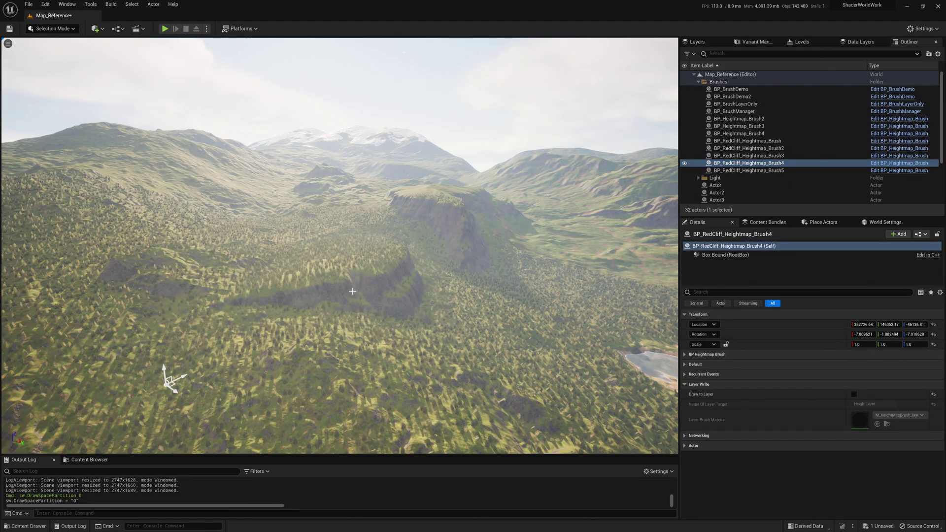
Step: Move the selected cliff brush out to the sea at Y about 219183, and back inland to Y about 160685
right_drag(338, 310, 291, 322)
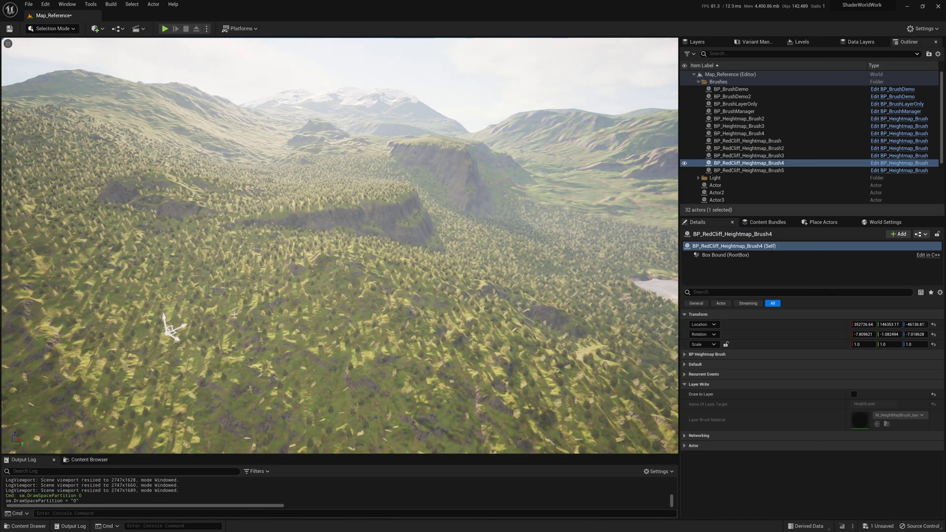
drag(174, 339, 386, 340)
key(s)
right_drag(386, 341, 396, 309)
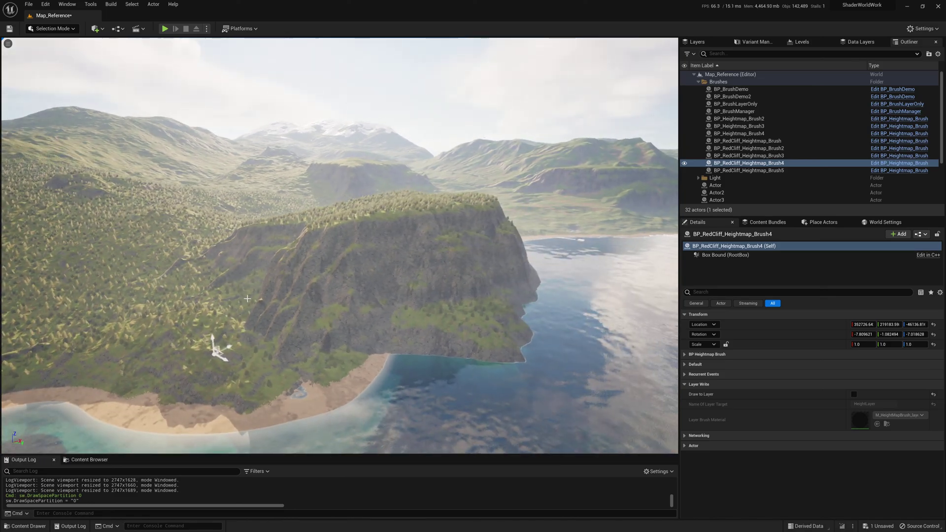
drag(226, 356, 138, 315)
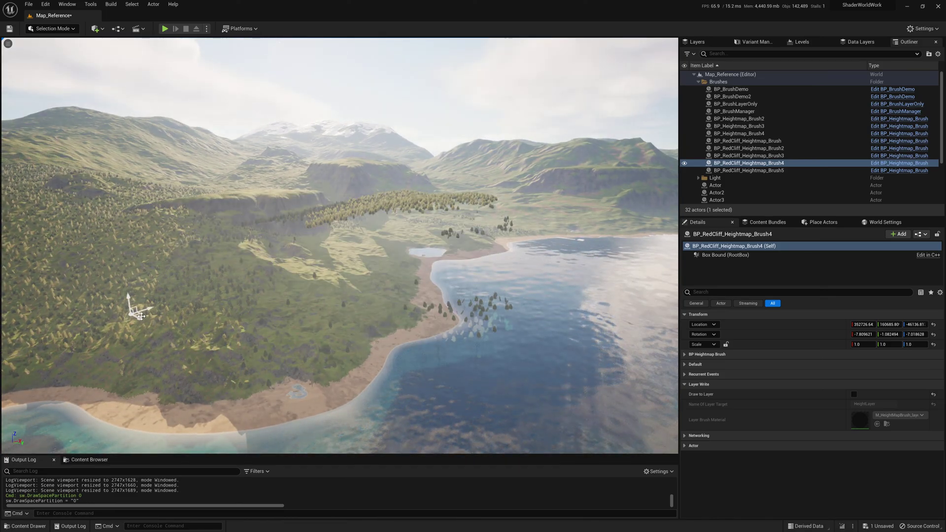
Step: Rotate the cliff brush about its vertical axis to about 17.6° and move it to X about 387720, Z about -38209
key(e)
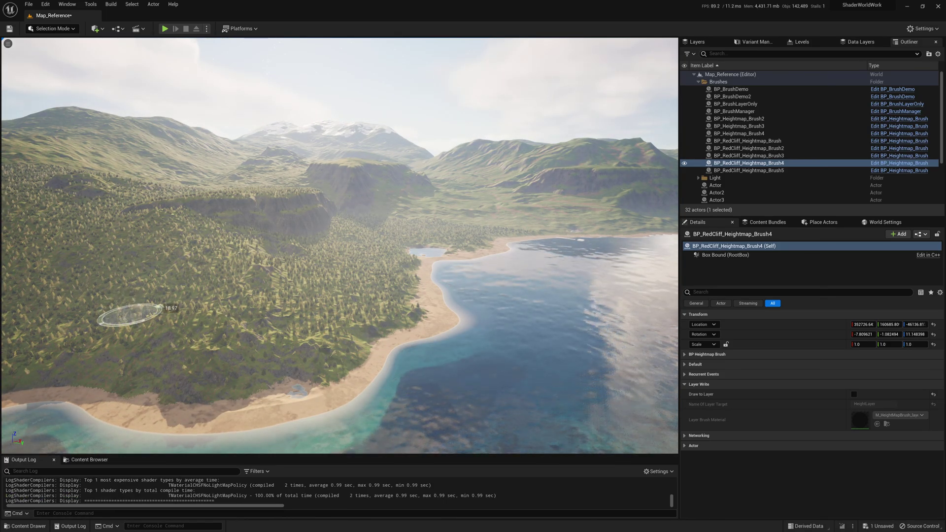
right_drag(293, 278, 177, 277)
key(w)
right_drag(374, 240, 312, 252)
key(w)
right_drag(433, 271, 357, 286)
key(w)
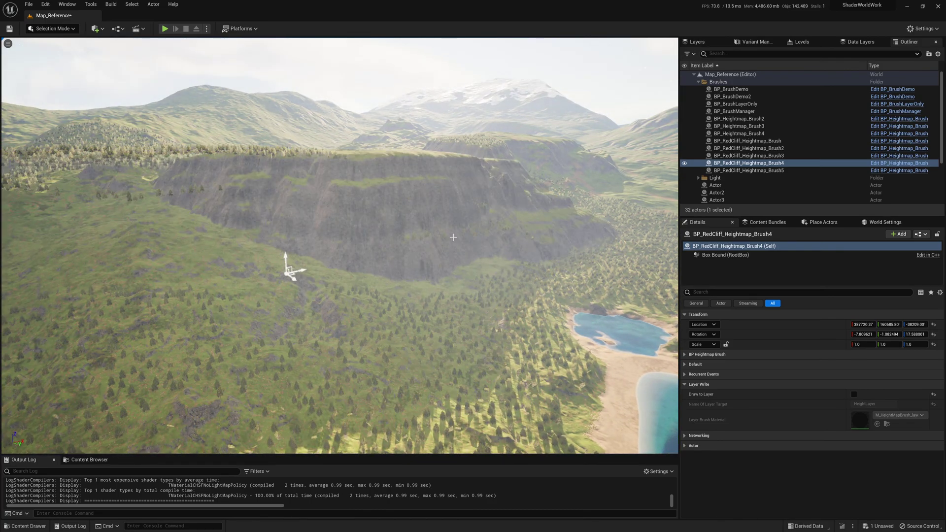
Step: Move the cliff brush further inland and down, to Y about 129283 and Z about -46196
key(w)
right_drag(339, 246, 343, 265)
key(w)
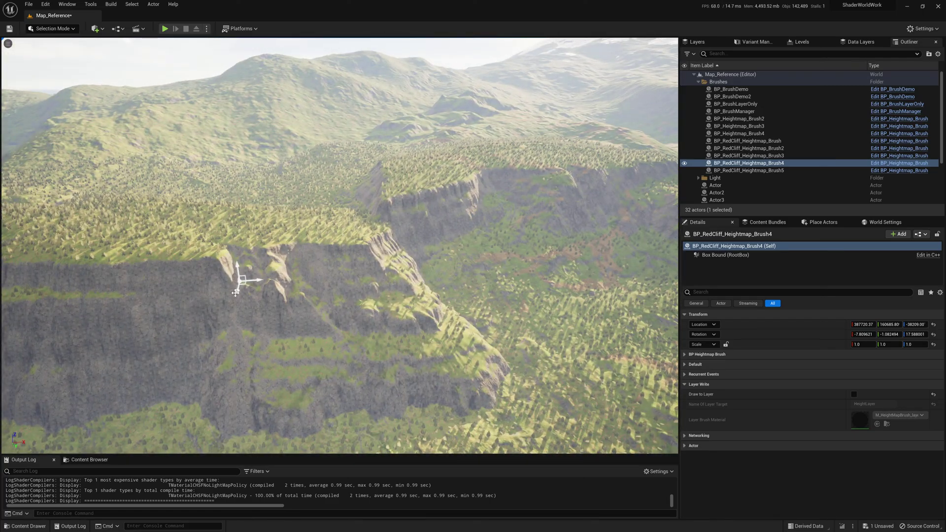
drag(238, 291, 249, 261)
mouse_move(249, 261)
right_down()
mouse_move(265, 242)
mouse_move(245, 246)
right_up()
key(a)
mouse_move(284, 276)
right_down()
mouse_move(276, 267)
mouse_move(301, 290)
mouse_move(394, 289)
mouse_move(237, 295)
mouse_move(204, 338)
right_up()
key(a)
key(d)
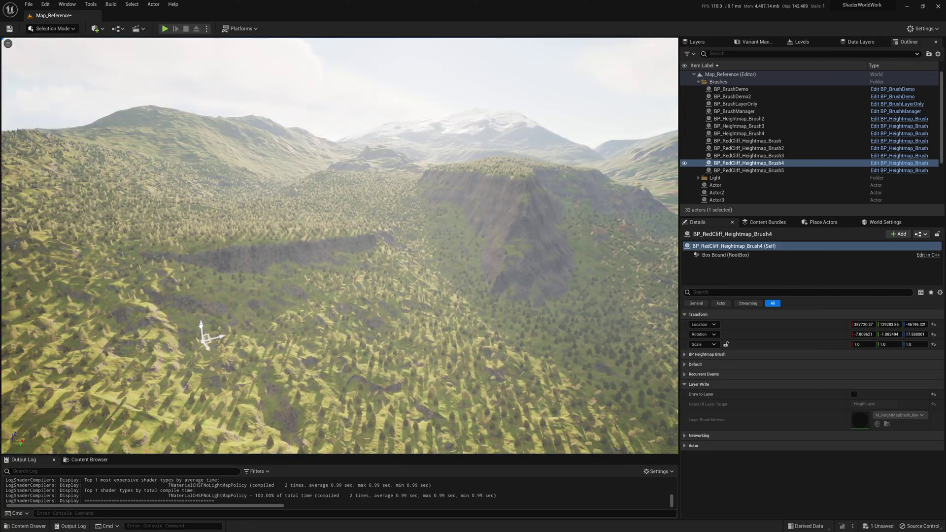
Step: Raise and reposition the cliff brush beside the forest, at X about 383578 and Z about -38117
mouse_move(203, 340)
mouse_down()
mouse_move(207, 320)
mouse_move(216, 340)
mouse_up()
right_drag(245, 330, 207, 335)
drag(262, 328, 250, 330)
mouse_move(251, 331)
right_down()
mouse_move(296, 360)
mouse_move(271, 347)
right_up()
key(s)
right_drag(197, 318, 189, 321)
drag(195, 317, 188, 303)
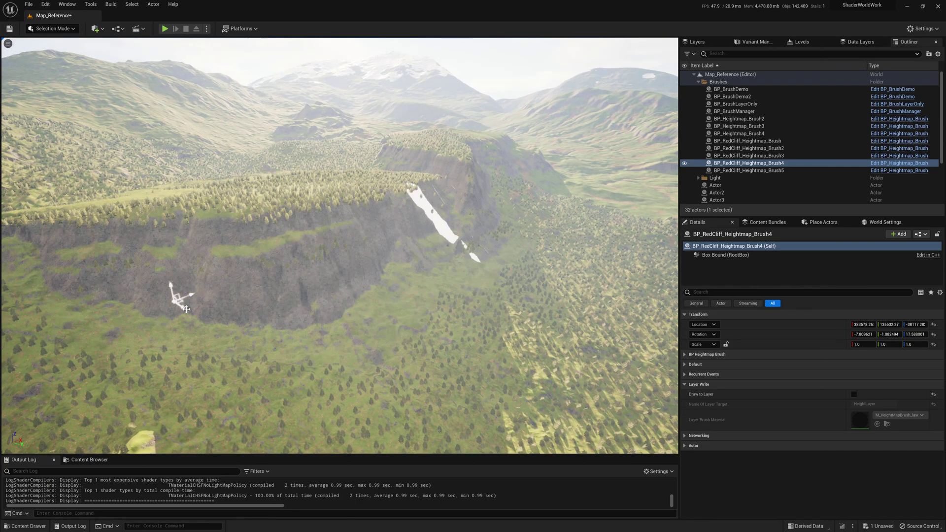
right_drag(189, 303, 329, 309)
key(s)
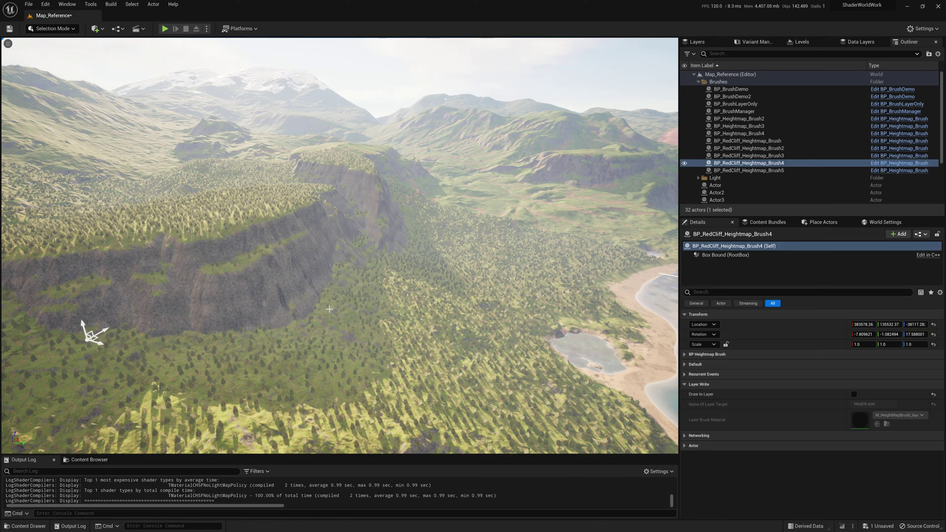
Step: Collapse the Brushes folder and view the trees and rocks on the slope up close
click(698, 82)
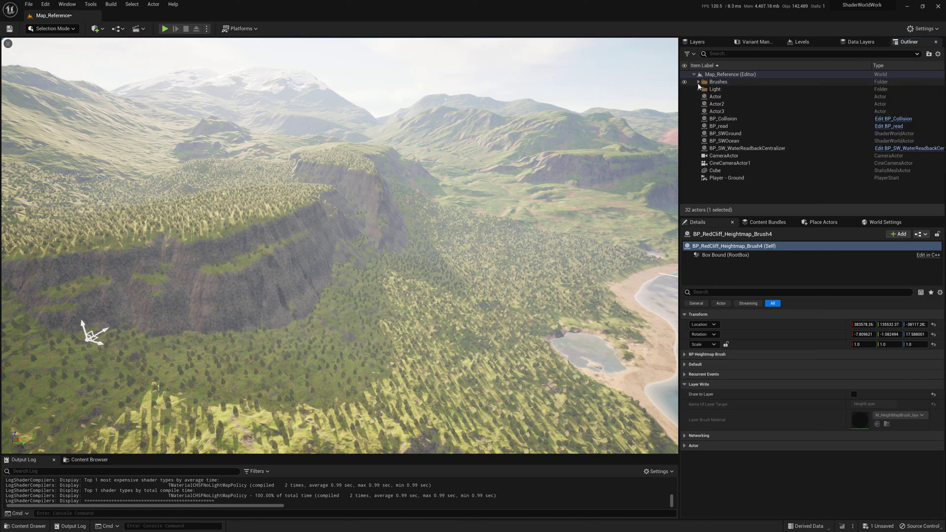
right_drag(658, 304, 678, 295)
key(w)
mouse_move(453, 216)
right_down()
mouse_move(457, 243)
mouse_move(453, 217)
right_up()
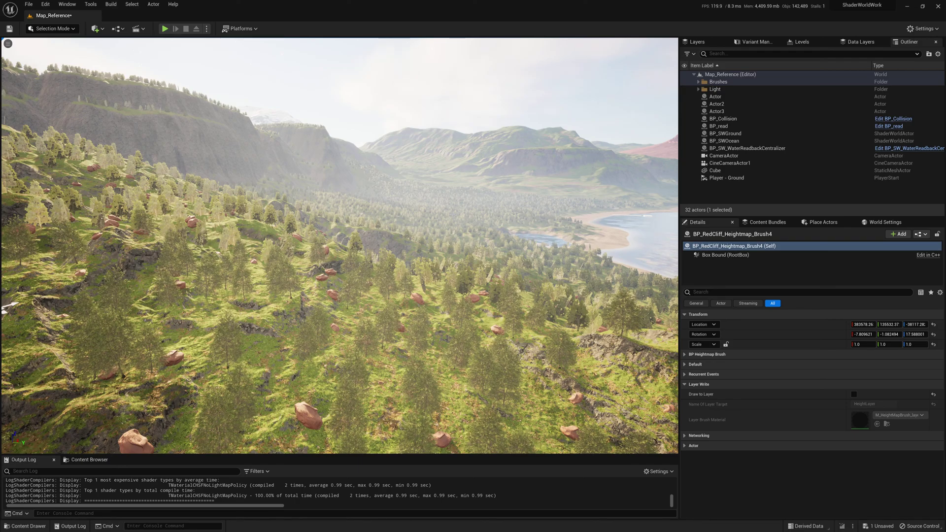
right_drag(454, 214, 376, 214)
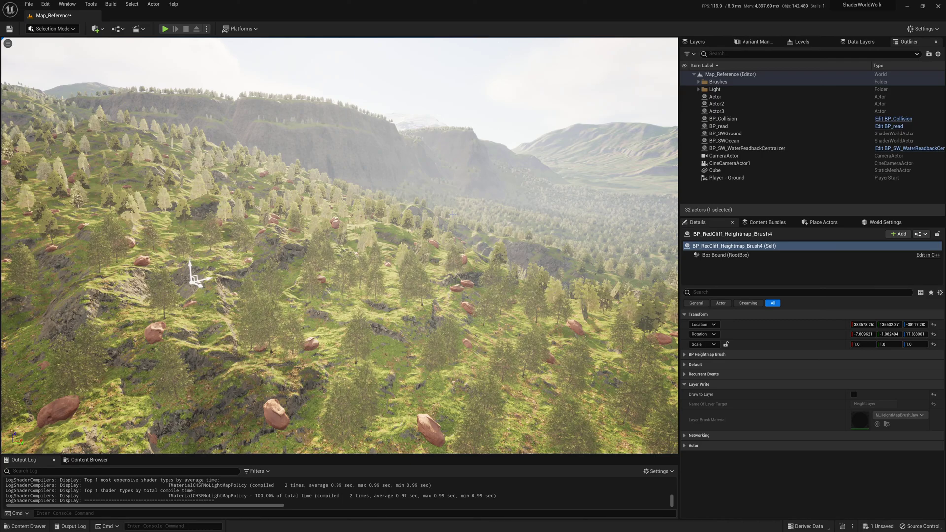
Step: Select the BP_SWGround terrain actor, collapse its Spawnables settings and expand its Config settings
click(544, 311)
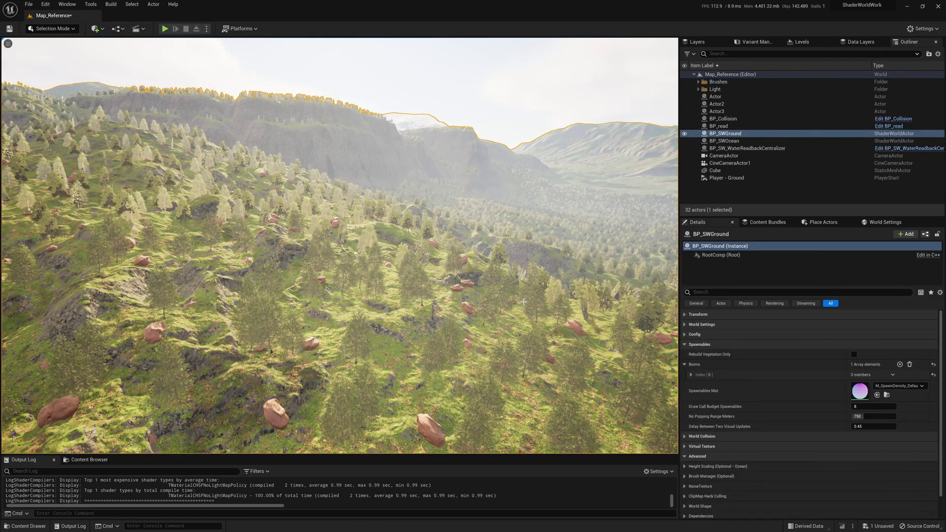
click(701, 344)
click(706, 334)
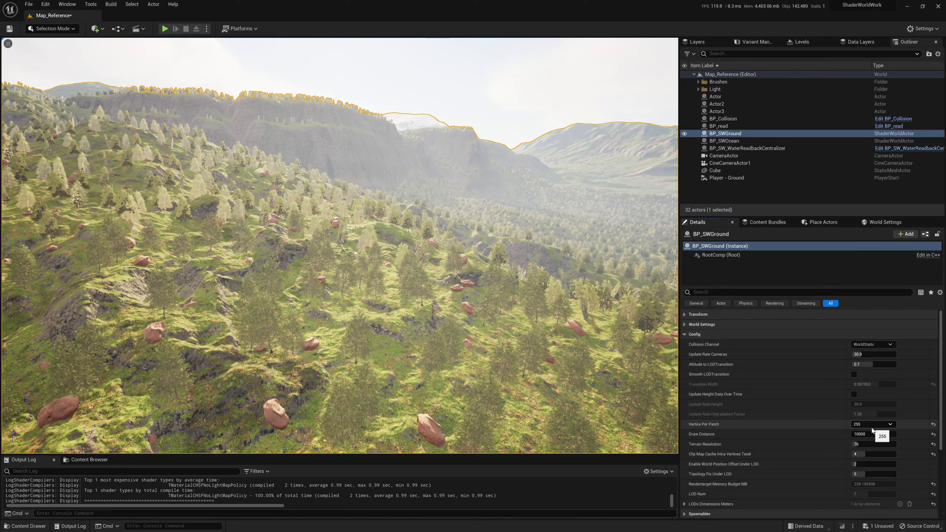
Step: Show the World Settings and locate the PC_CollectorDemo player controller class in the Content Browser
click(879, 225)
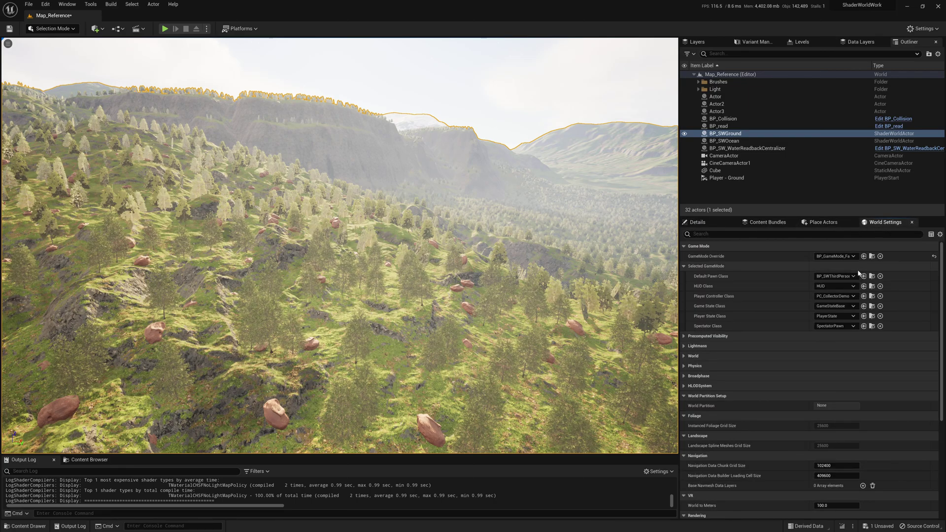
click(872, 296)
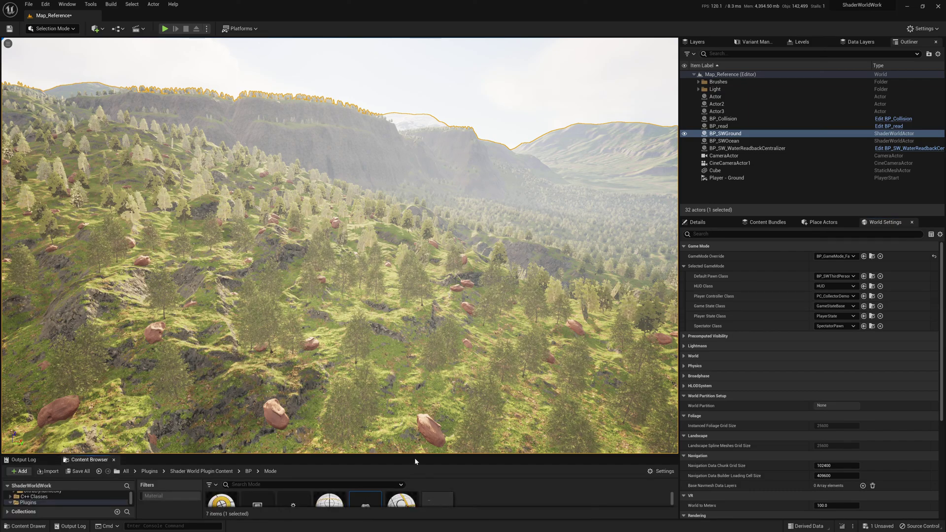
Step: Enlarge the Content Browser to show the assets in the plugin's Mode folder
drag(415, 459, 447, 358)
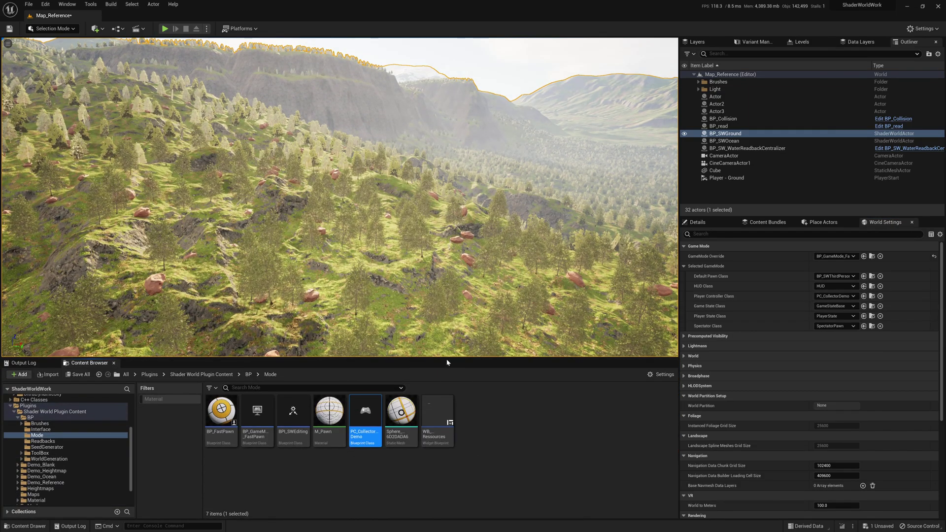
drag(945, 218, 512, 211)
double_click(513, 212)
scroll(511, 229, down, 5)
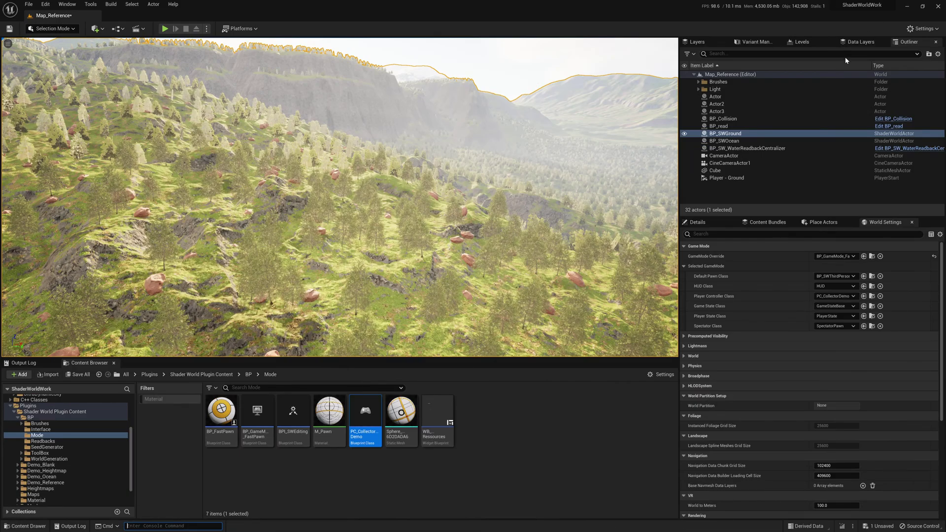
Step: Deselect the terrain actor, view the forest and coastline, and check the viewport's screen percentage option
right_drag(592, 200, 640, 201)
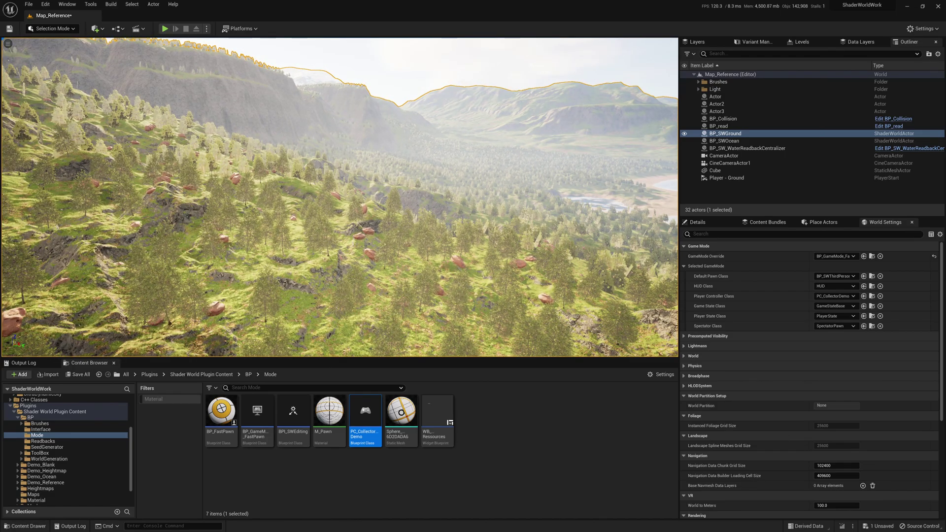
click(715, 188)
right_drag(207, 118, 226, 111)
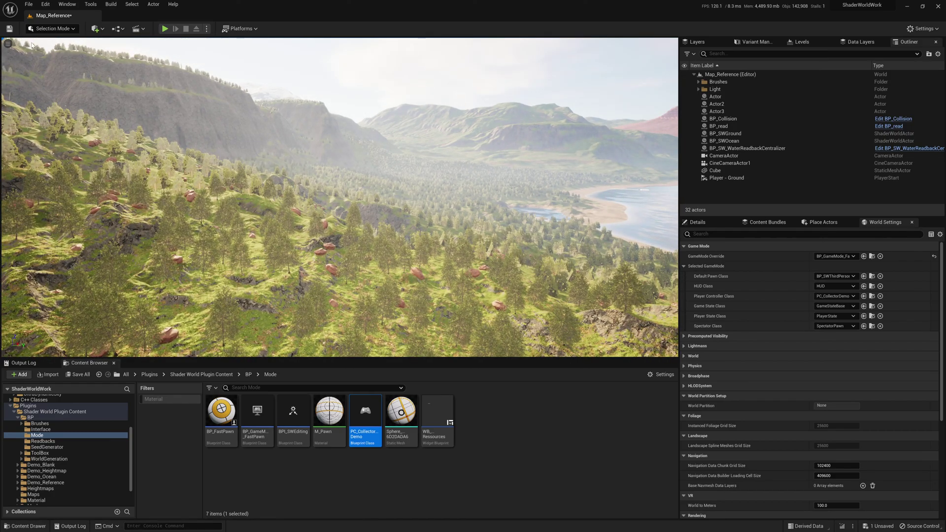
click(7, 44)
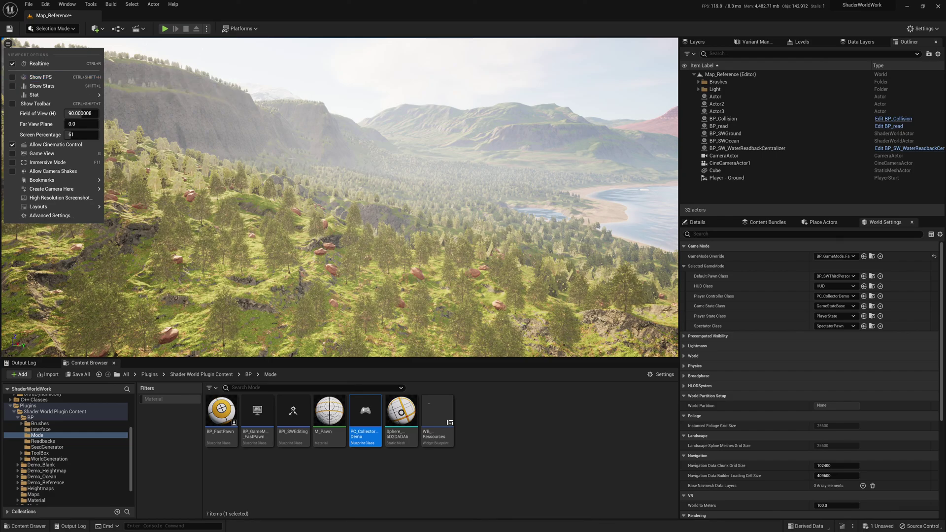
click(696, 189)
Step: Expand the Brushes folder and show the details of BP_BrushManager with the forest valley in view
click(698, 82)
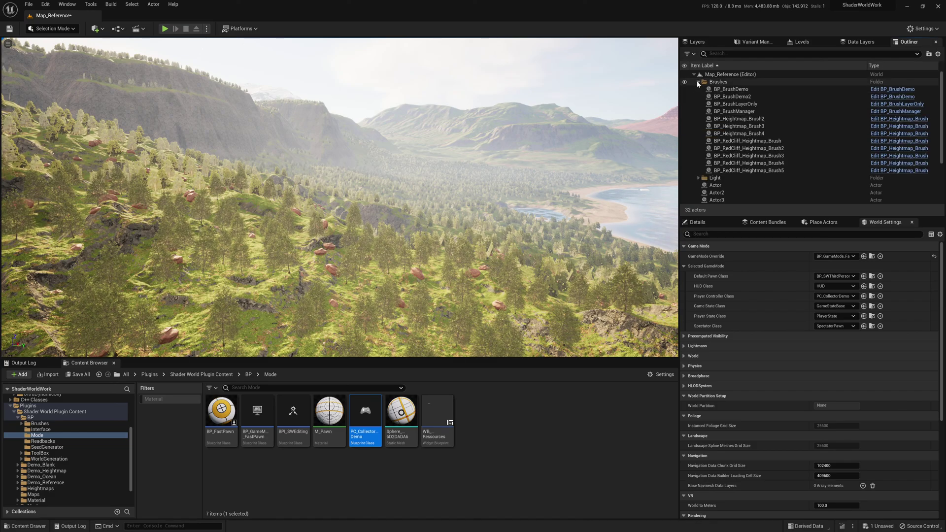
key(w)
mouse_move(537, 213)
right_down()
mouse_move(537, 200)
mouse_move(524, 209)
mouse_move(544, 213)
right_up()
right_drag(443, 198, 443, 197)
click(734, 111)
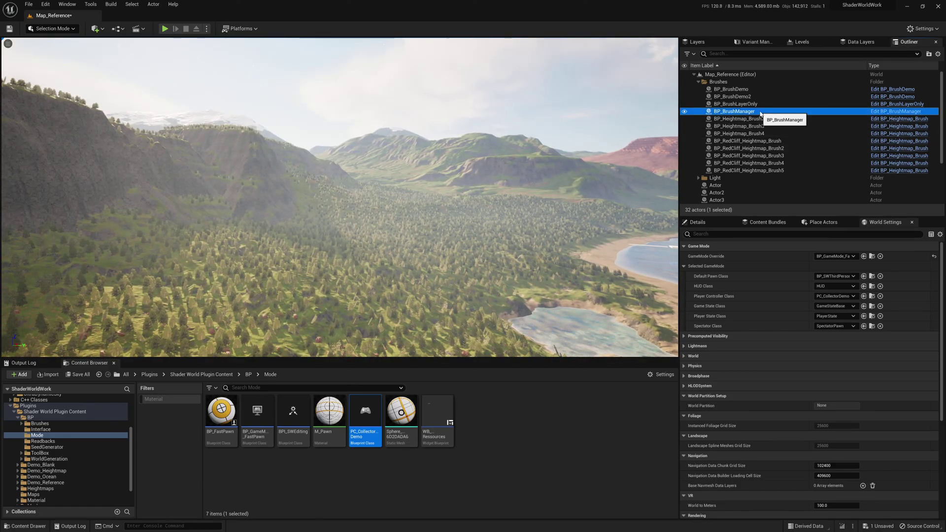
click(697, 222)
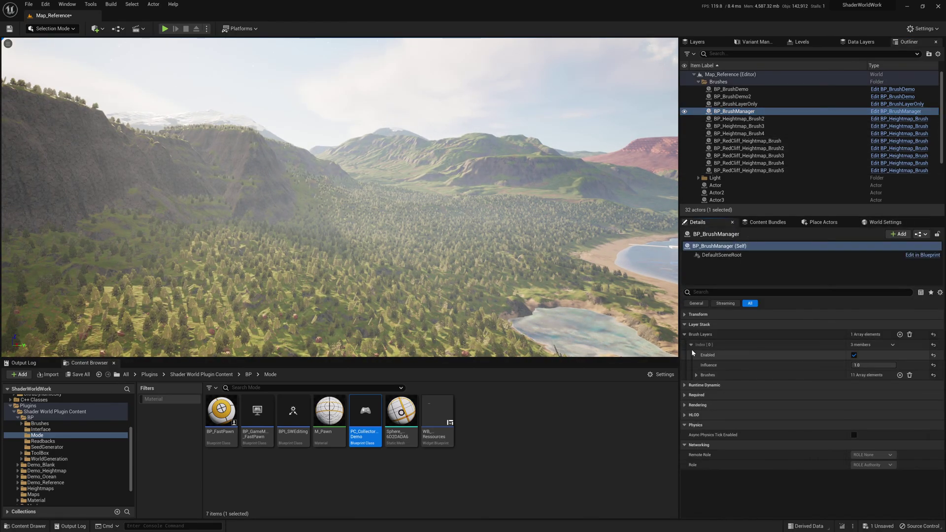
Step: Switch the brush manager's Index [0] layer off and back on, and view the terrain full screen
click(855, 355)
click(854, 356)
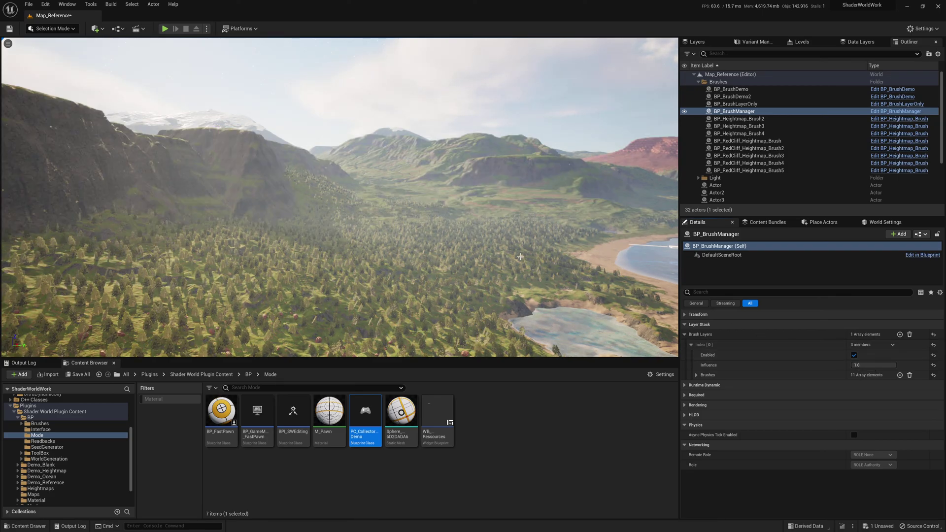
key(F11)
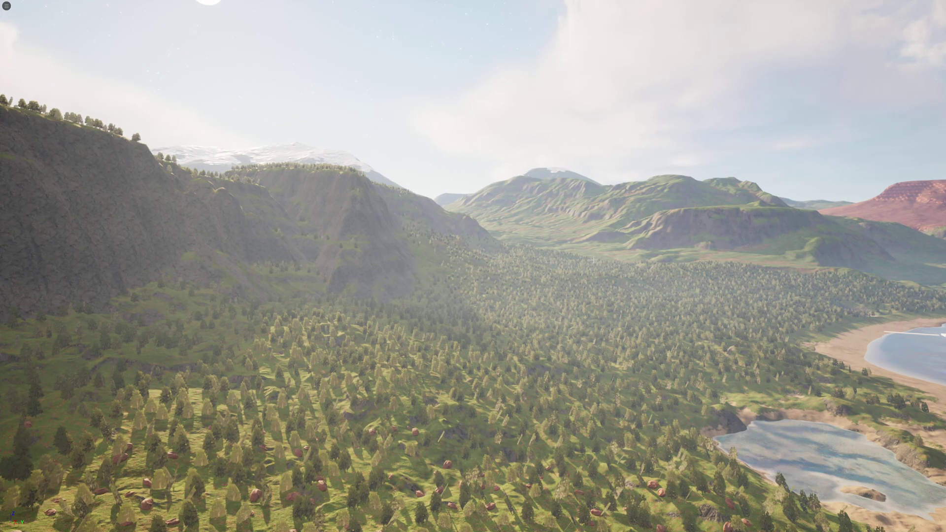
right_drag(268, 126, 289, 148)
key(F11)
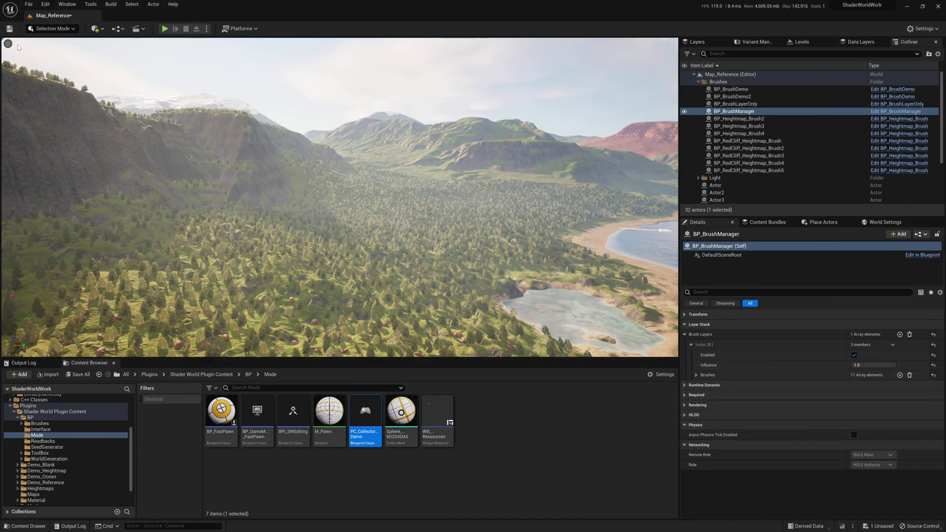
Step: Disable the brush manager's Index [0] layer and shrink the Content Browser to enlarge the viewport
click(8, 44)
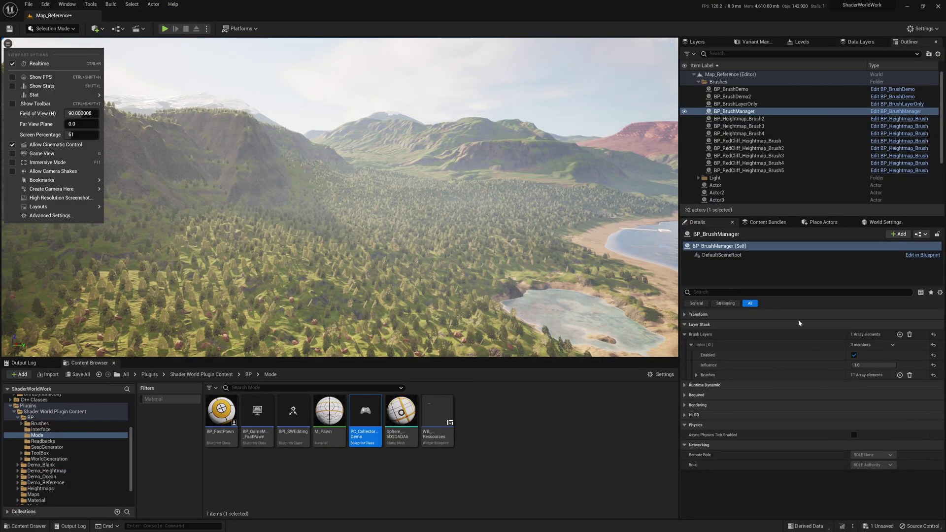
click(854, 355)
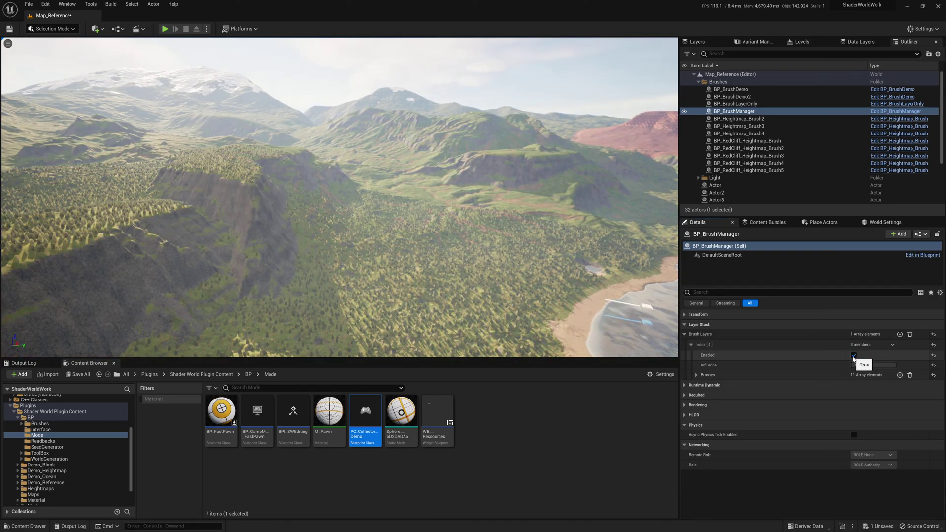
click(854, 355)
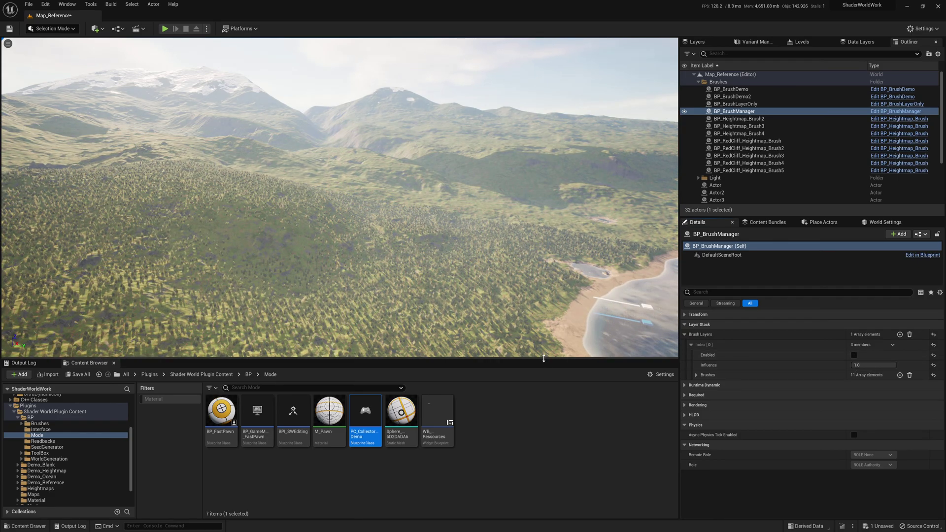
drag(544, 359, 544, 518)
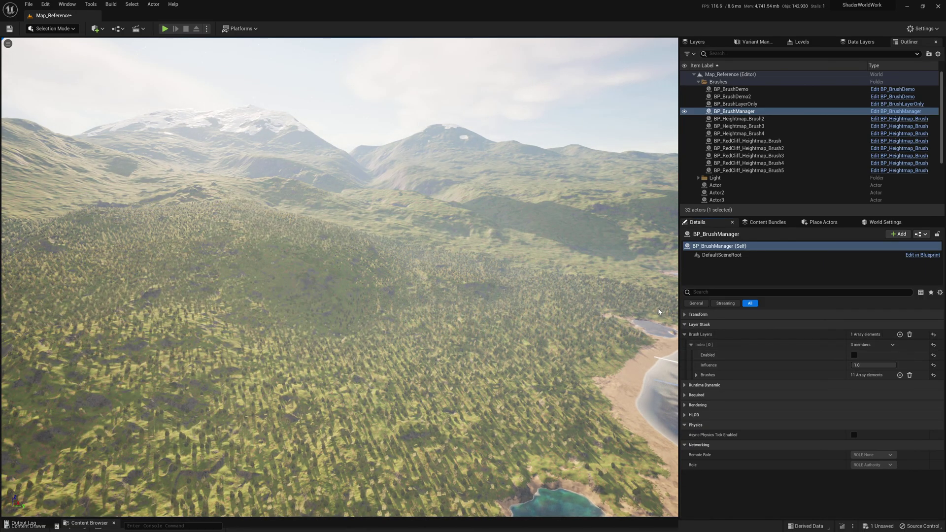
Step: View the terrain without brushes toward the coast, and enable the brush manager's Index [0] layer again
right_drag(643, 304, 742, 251)
mouse_move(522, 290)
right_down()
mouse_move(510, 280)
mouse_move(525, 271)
mouse_move(451, 270)
right_up()
click(855, 355)
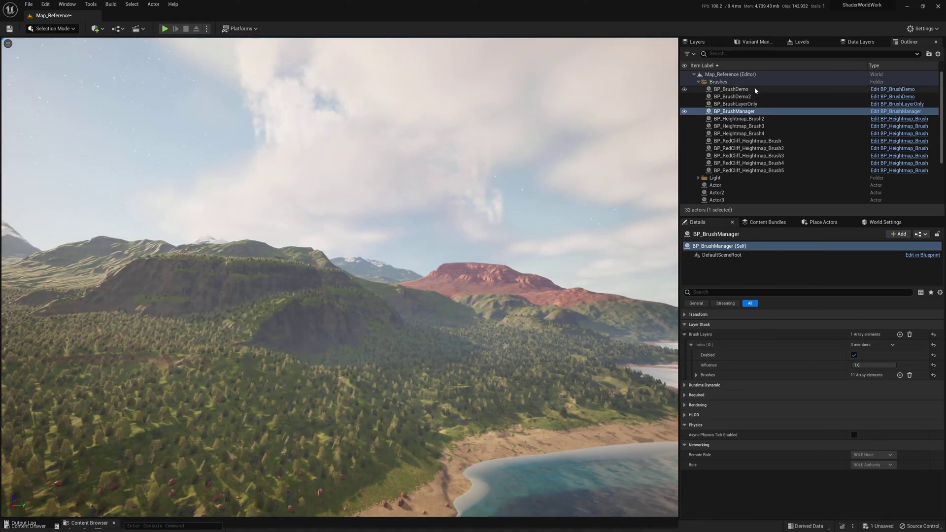
Step: Focus on BP_BrushDemo2 and move the rocky hill to X about 555058 and Z about 1612
double_click(752, 97)
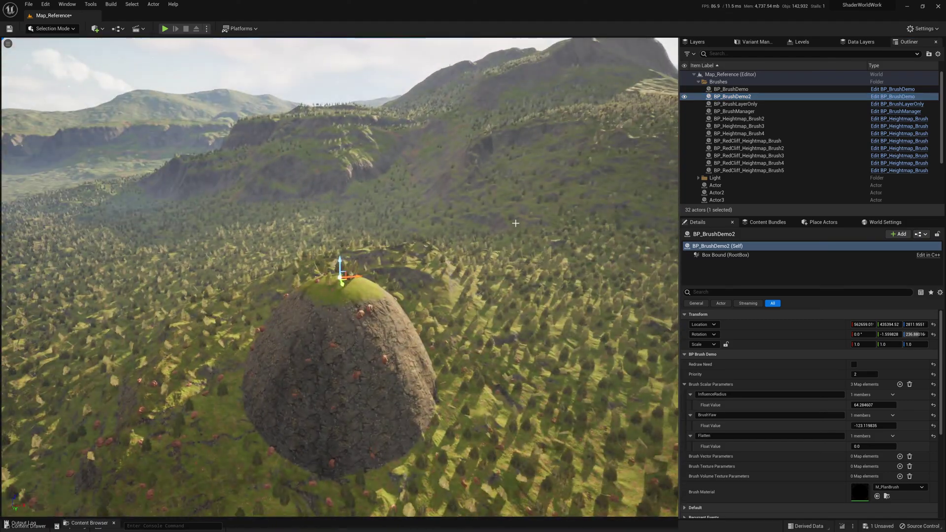
right_drag(520, 224, 500, 226)
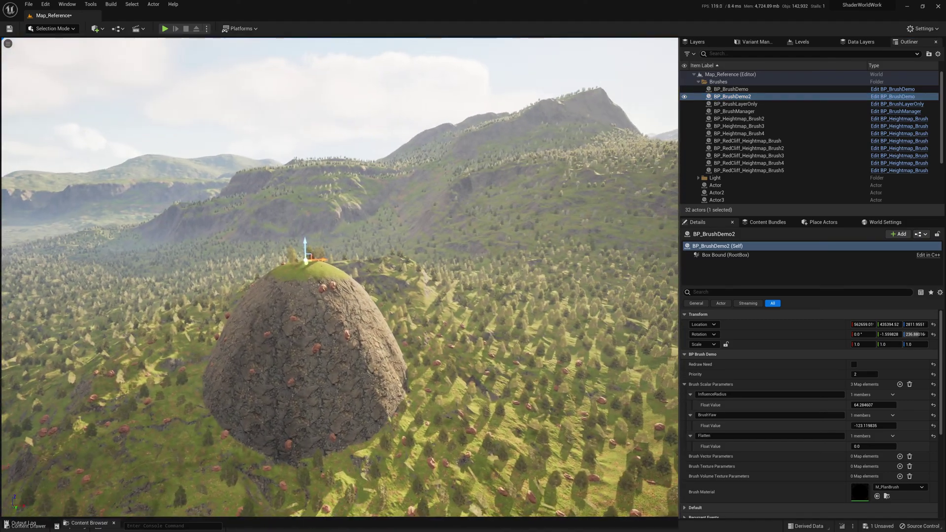
mouse_move(374, 254)
mouse_down()
mouse_move(207, 254)
mouse_move(602, 255)
mouse_move(268, 255)
mouse_up()
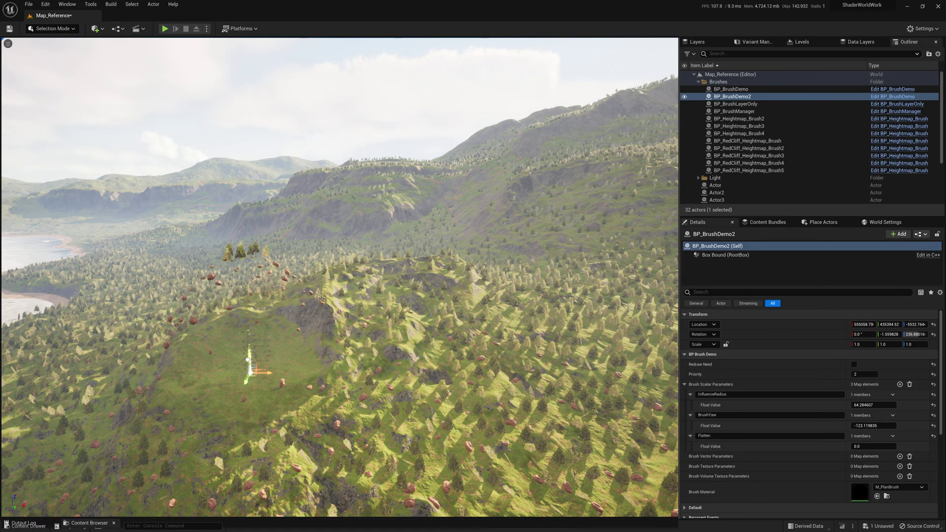
drag(250, 371, 246, 246)
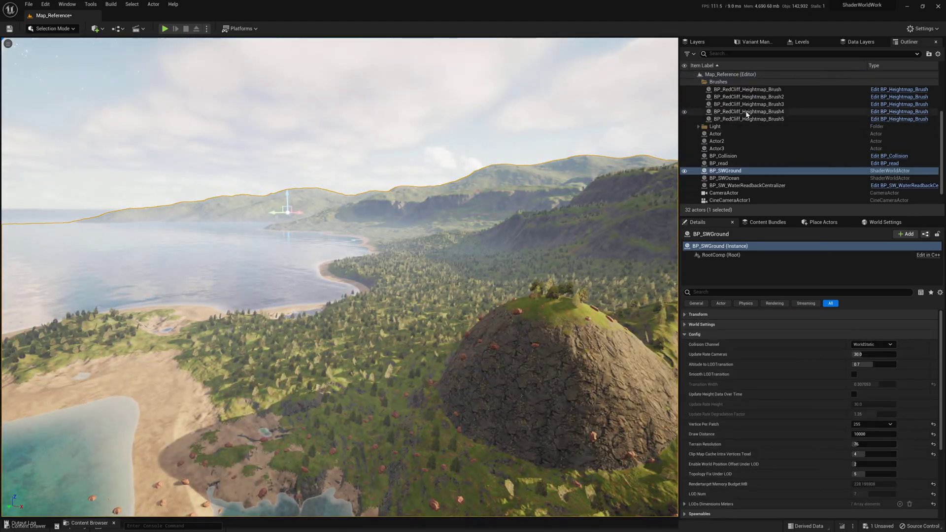
Step: Reselect BP_BrushDemo2 and lower it into the hillside at X about 561066 and Z about -2252
scroll(767, 105, up, 3)
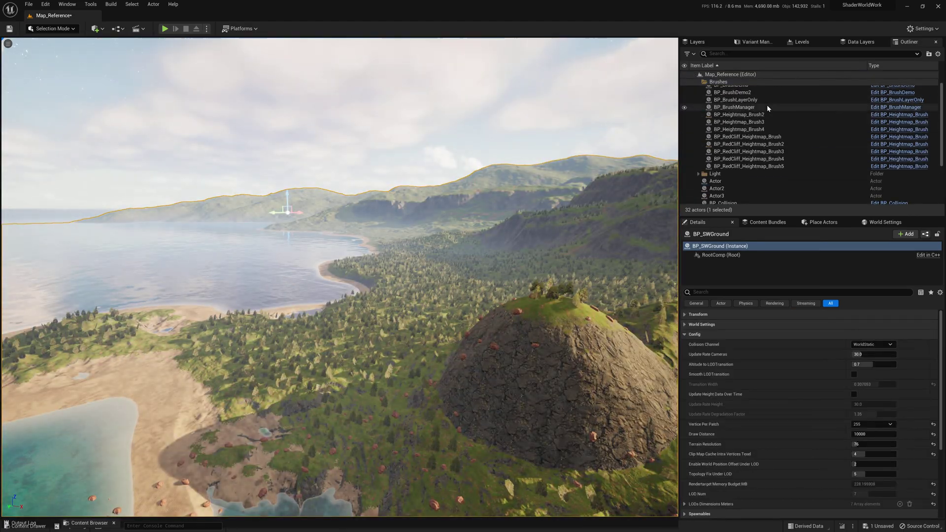
double_click(734, 92)
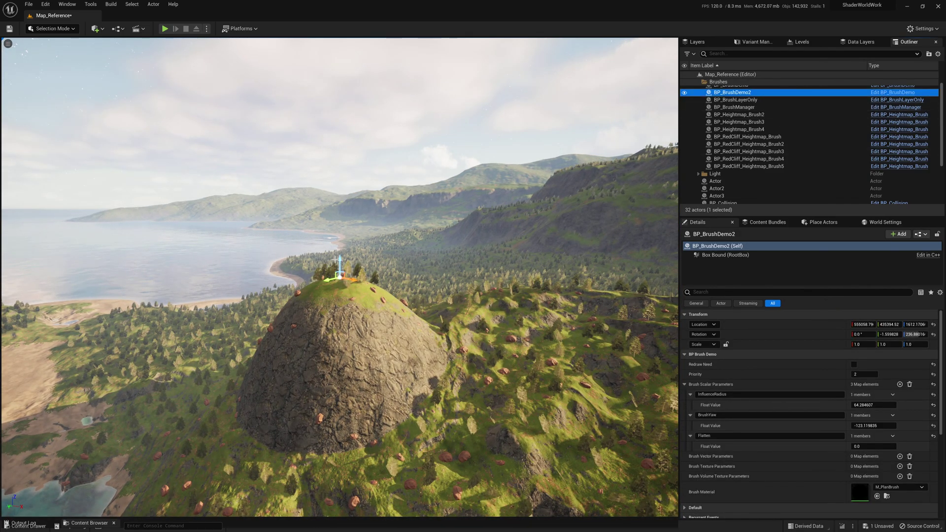
mouse_move(336, 260)
mouse_down()
mouse_move(348, 148)
mouse_move(332, 164)
mouse_move(340, 336)
mouse_up()
Step: Examine the grass, trees and rocks at ground level and from above the hillside
mouse_move(504, 343)
right_down()
mouse_move(556, 355)
mouse_move(542, 360)
mouse_move(550, 367)
mouse_move(572, 365)
mouse_move(577, 323)
mouse_move(575, 352)
mouse_move(594, 382)
mouse_move(497, 349)
mouse_move(489, 337)
right_up()
key(w)
key(s)
key(w)
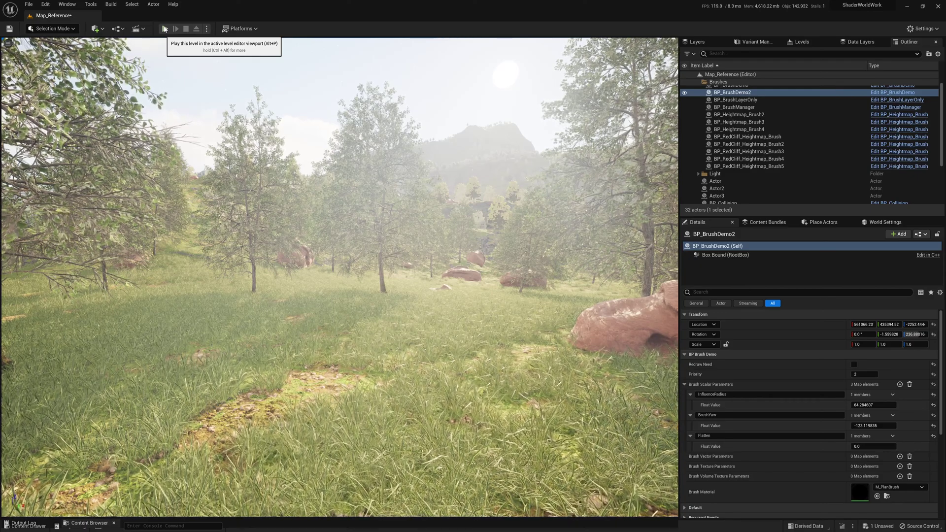
key(e)
right_drag(340, 277, 388, 272)
key(e)
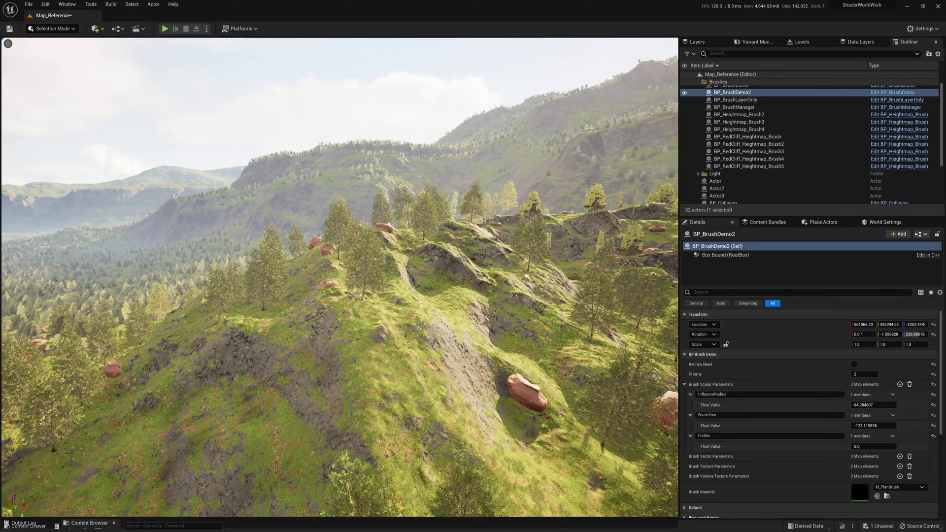
right_drag(303, 228, 308, 248)
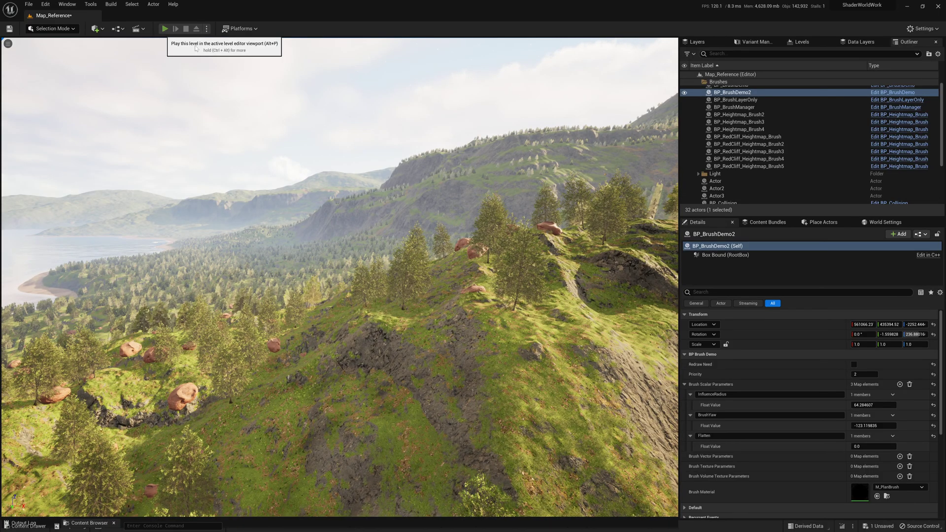
Step: Play the level full screen and run the character from the beach onto the grass near the lake
click(165, 28)
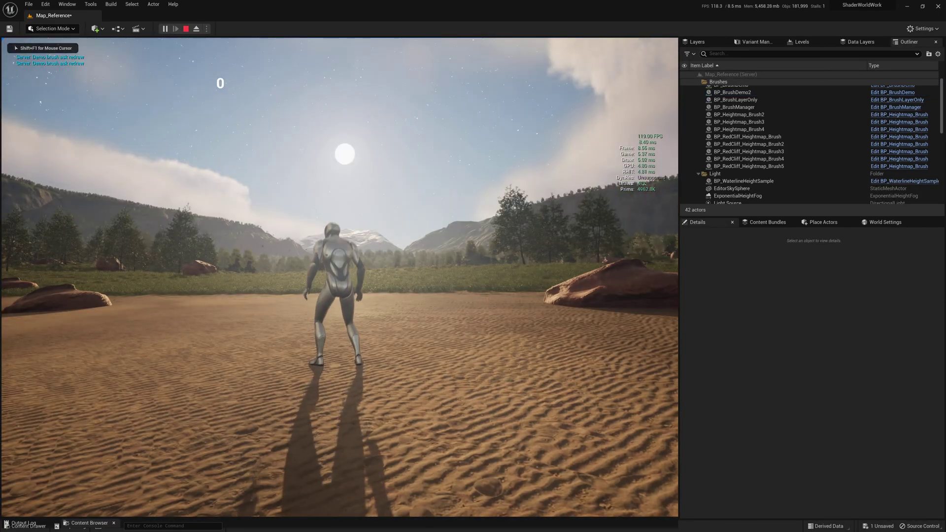
key(F11)
scroll(473, 266, down, 5)
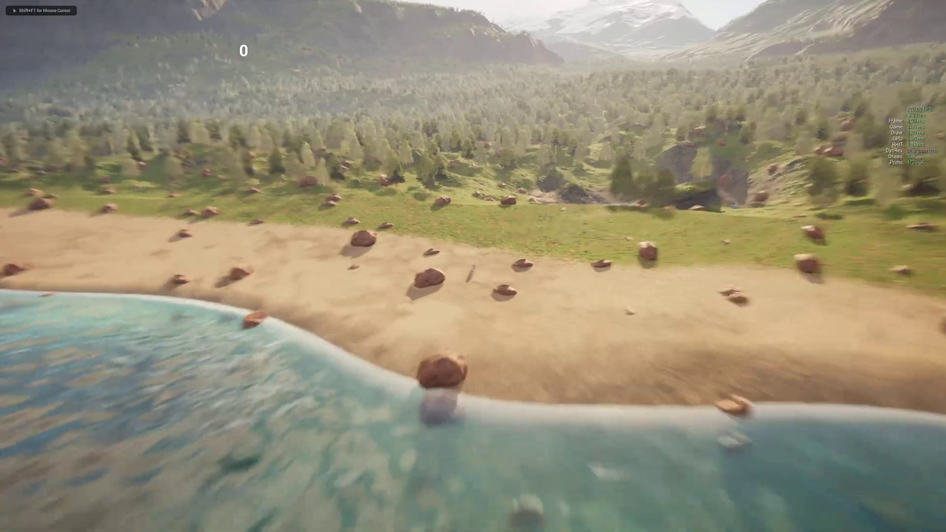
scroll(473, 266, up, 5)
scroll(473, 266, down, 1)
key(w)
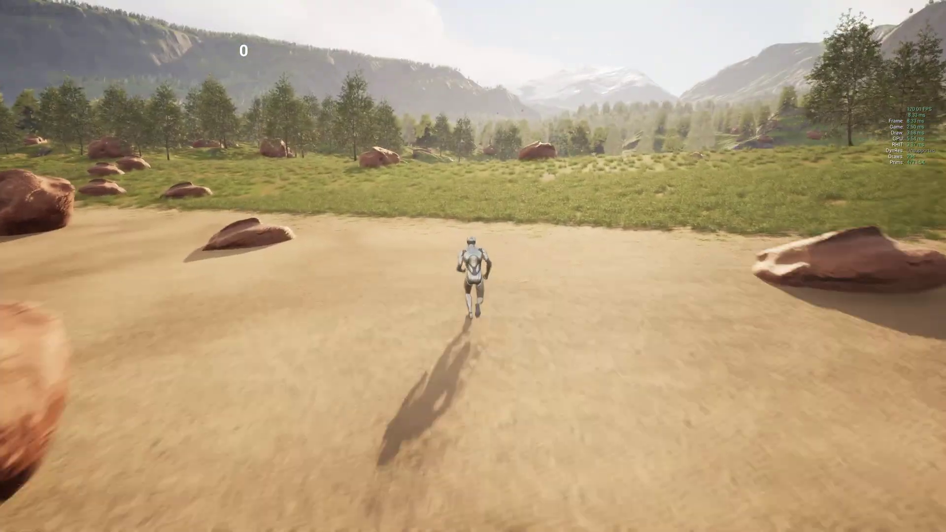
scroll(473, 266, up, 3)
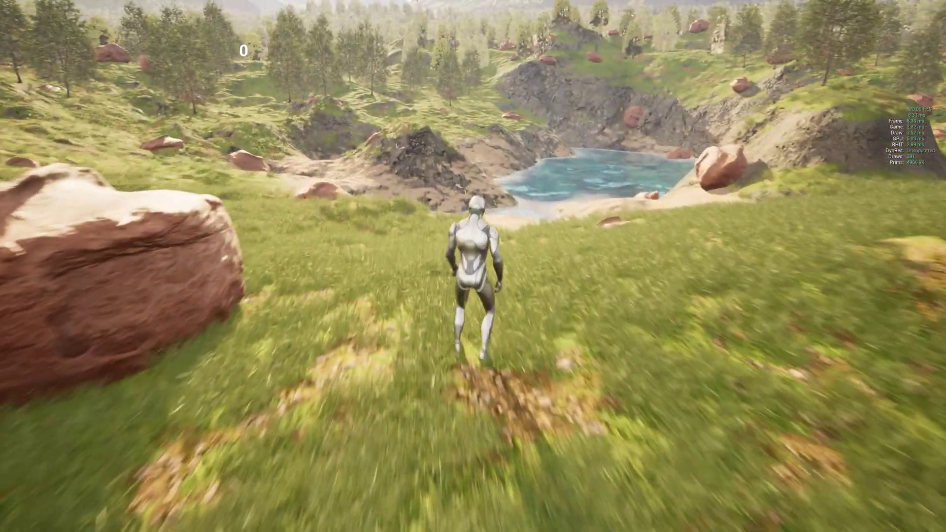
Step: Dig out the lake's grassy shore with the in-game spherical terrain brush, including the ground beneath the character
key(w)
click(526, 221)
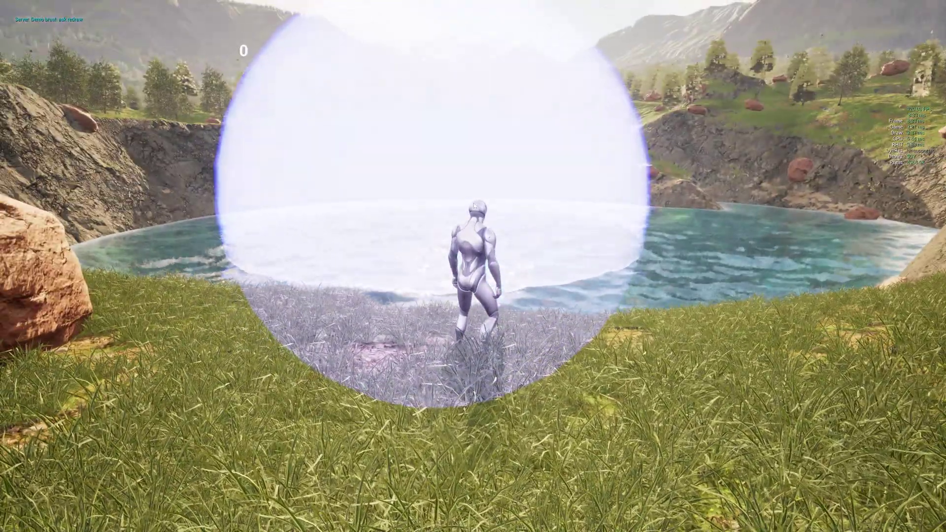
drag(474, 206, 439, 199)
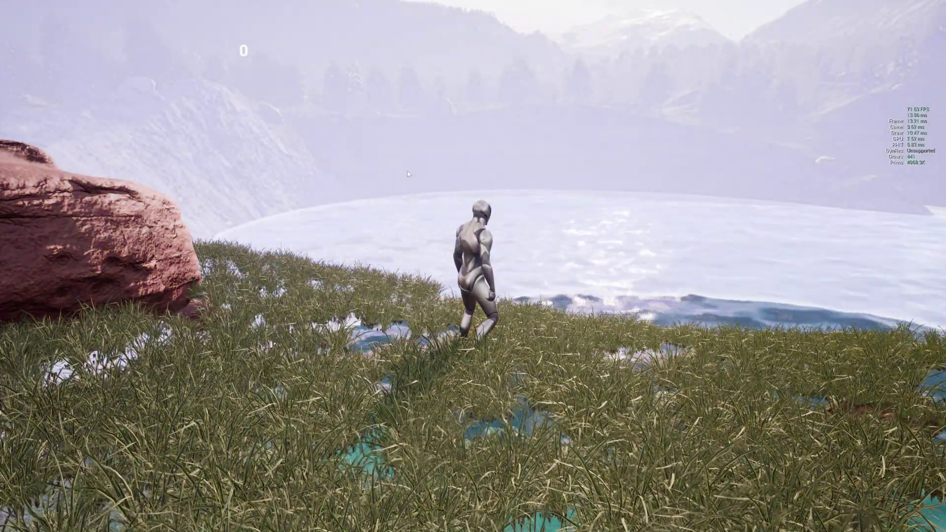
click(407, 173)
key(w)
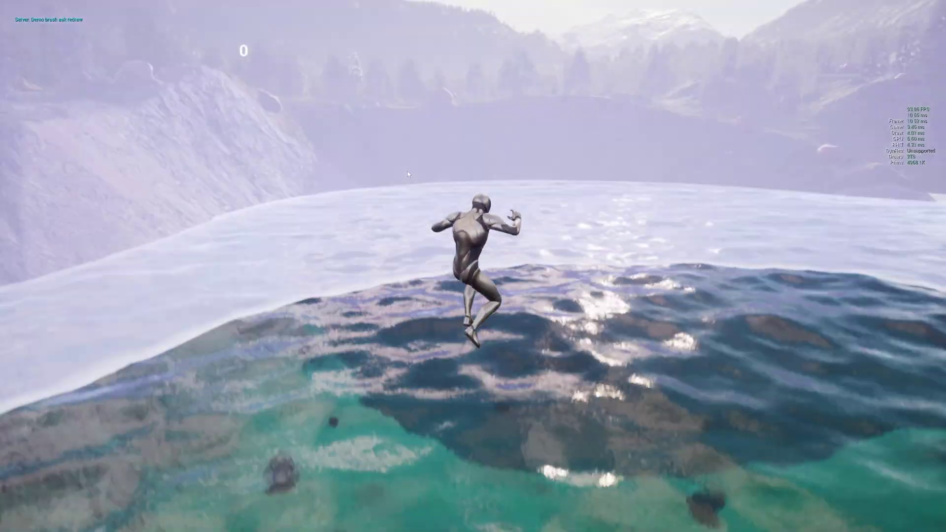
Step: Run the character across the sand and aim the spherical terrain brush at the grassy lake edge
key(w)
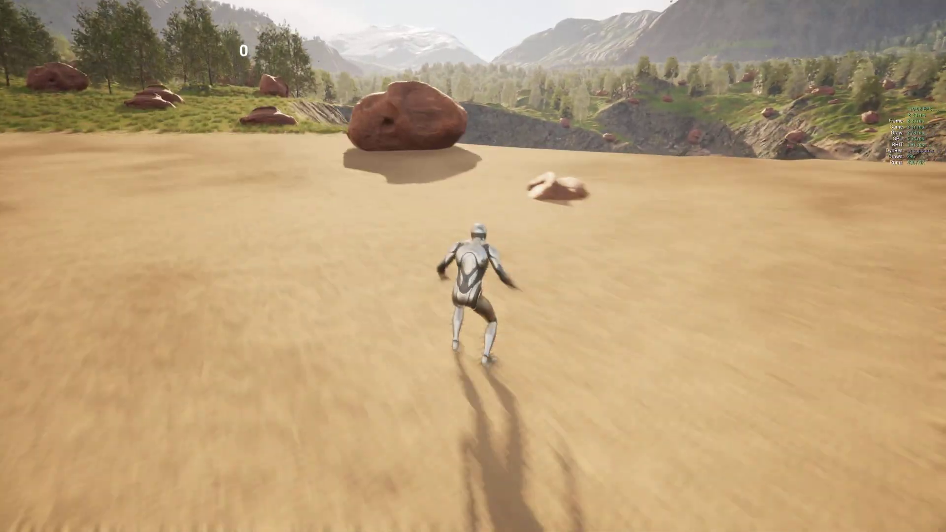
key(e)
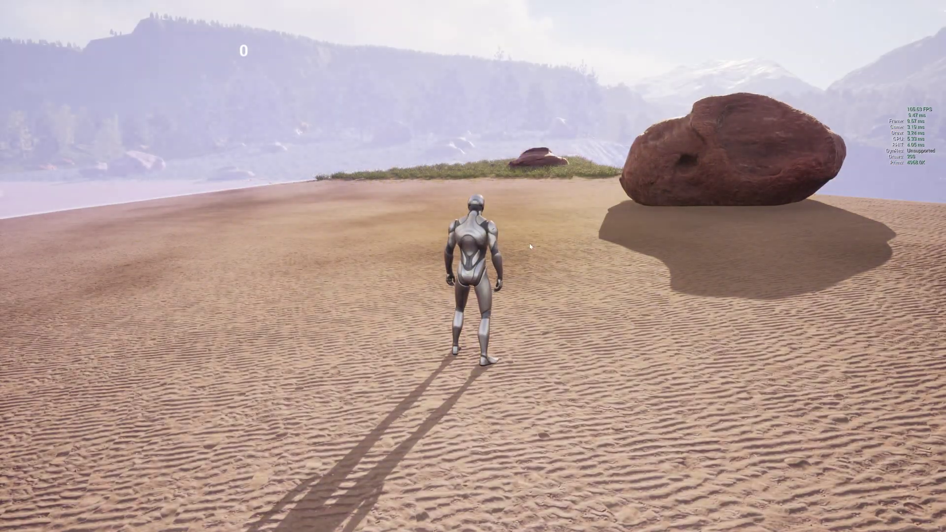
key(w)
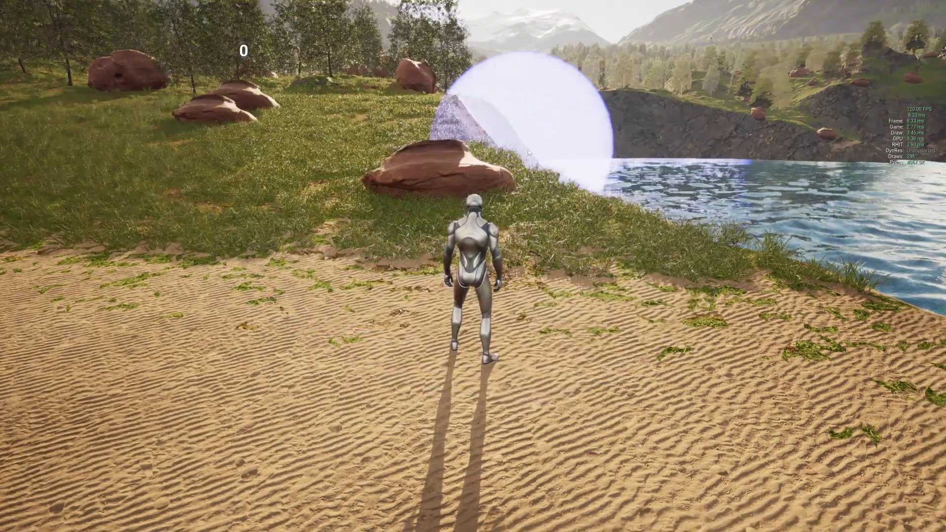
Step: Aim the spherical terrain brush around the lake, and raise the ground beneath the character into a steep grassy mound
drag(528, 149, 936, 207)
key(w)
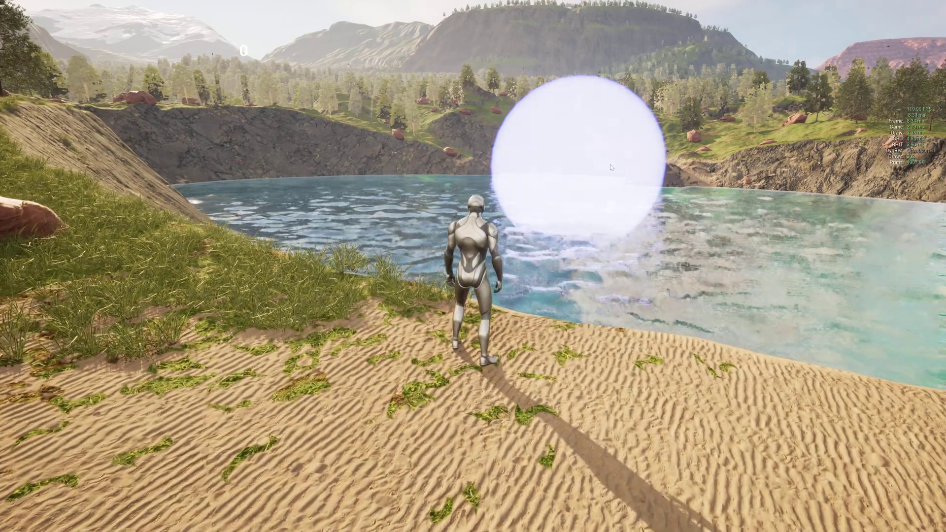
drag(611, 168, 681, 162)
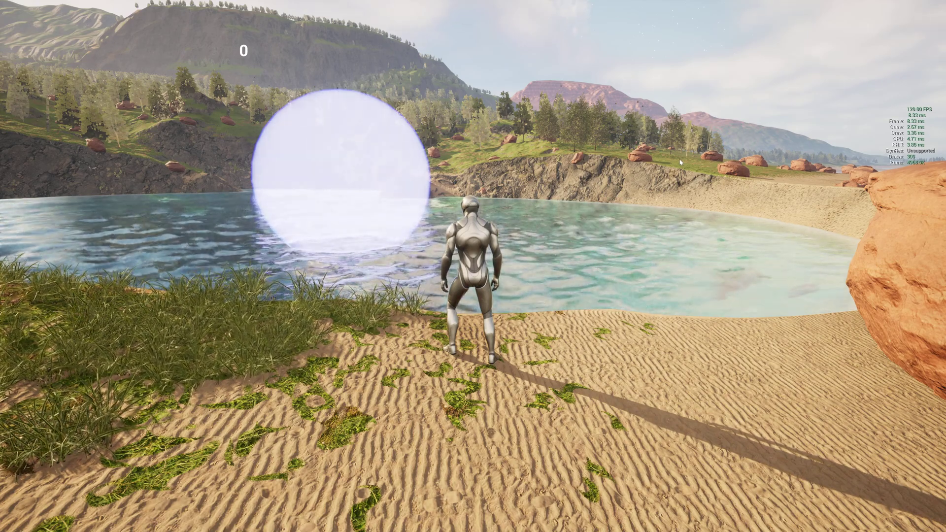
drag(680, 160, 522, 193)
drag(345, 167, 277, 145)
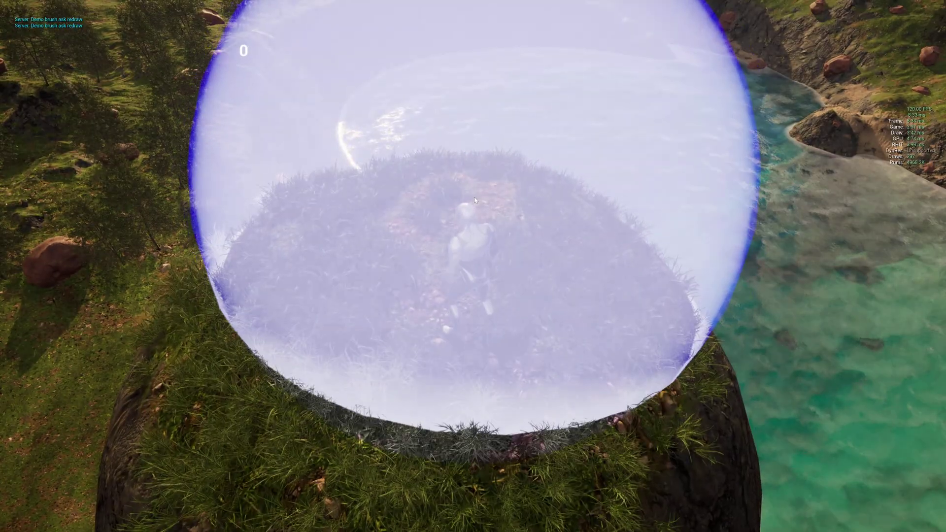
click(475, 197)
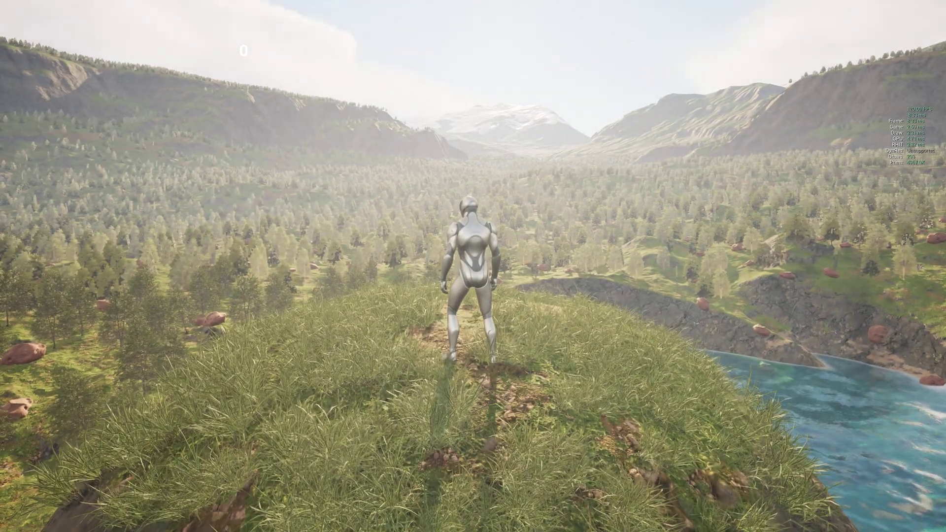
Step: End the full-screen play session and show the level's World Settings in the editor
key(F11)
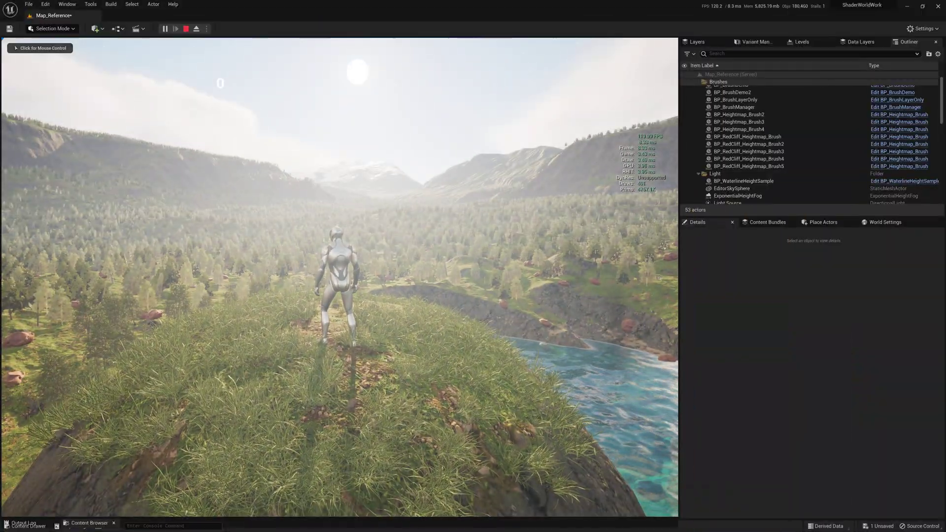
key(F11)
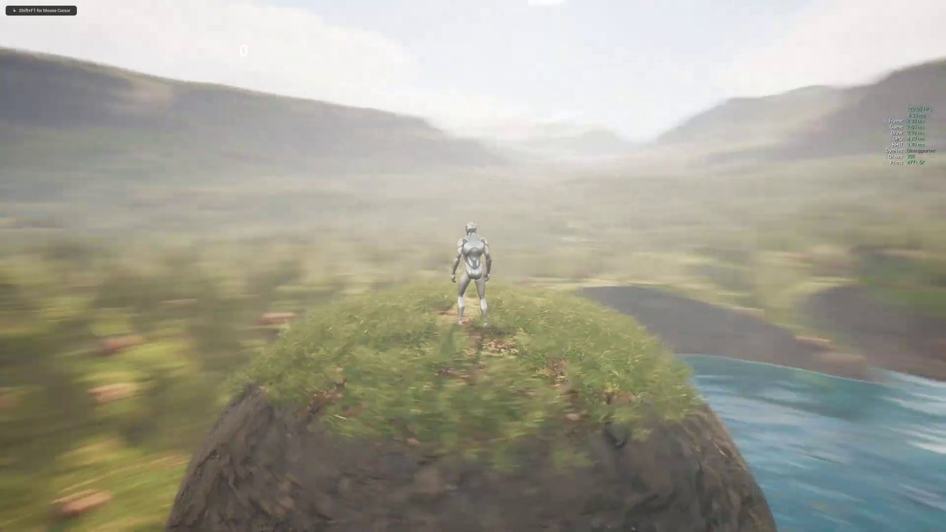
key(alt+Tab)
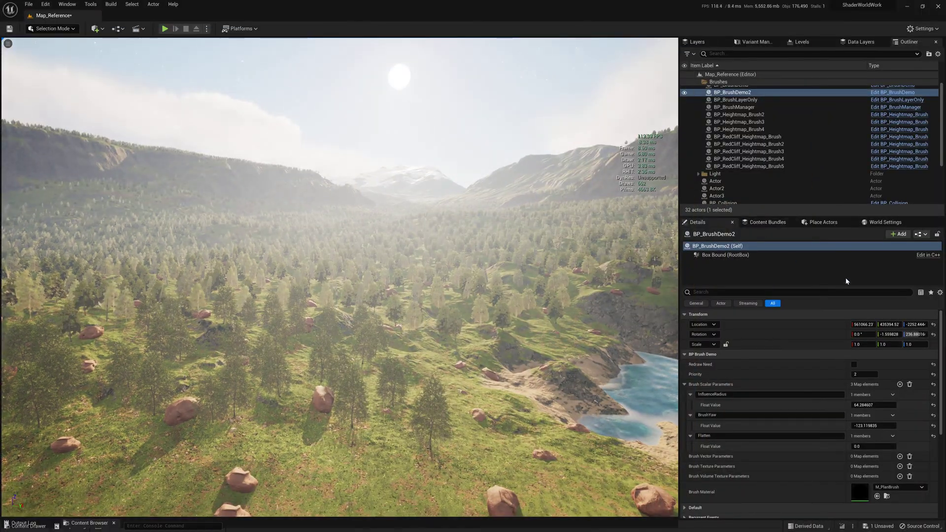
click(882, 222)
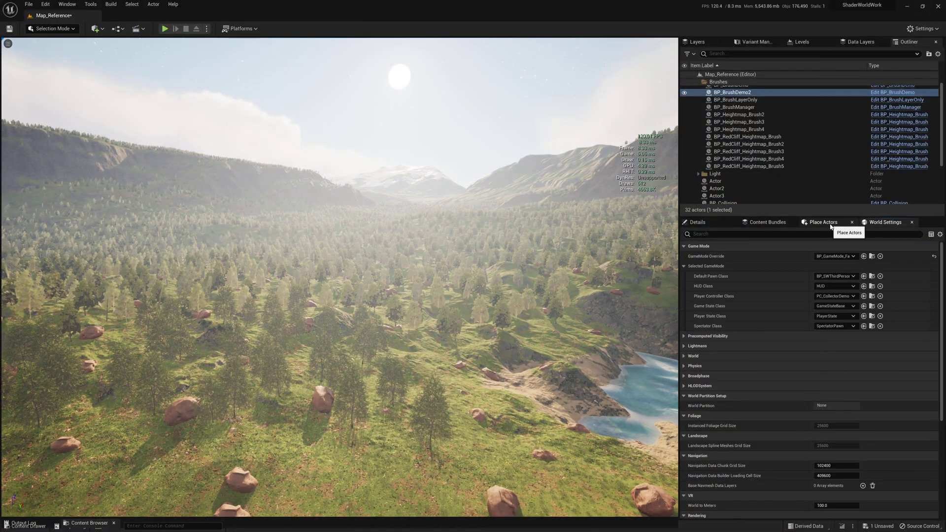
Step: Enlarge the Content Browser and open the PC_CollectorDemo blueprint from the plugin's Mode folder
key(super)
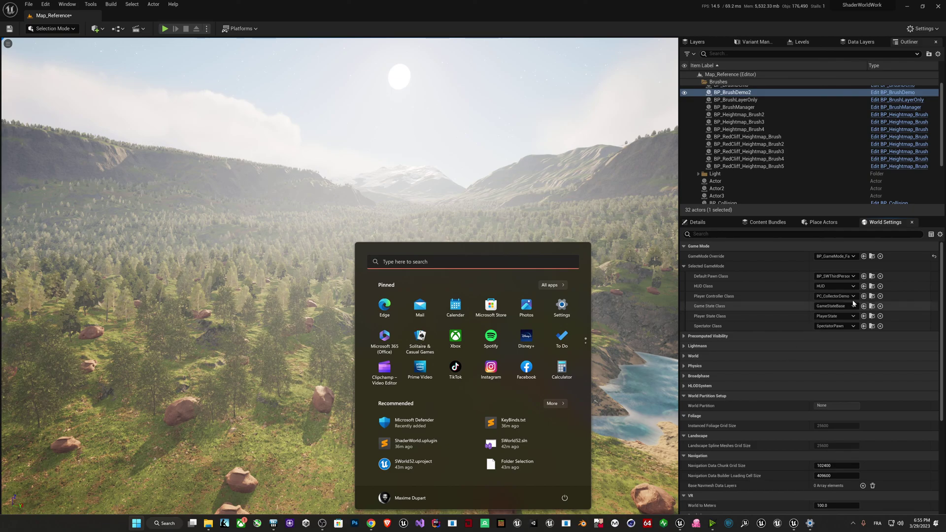
key(super)
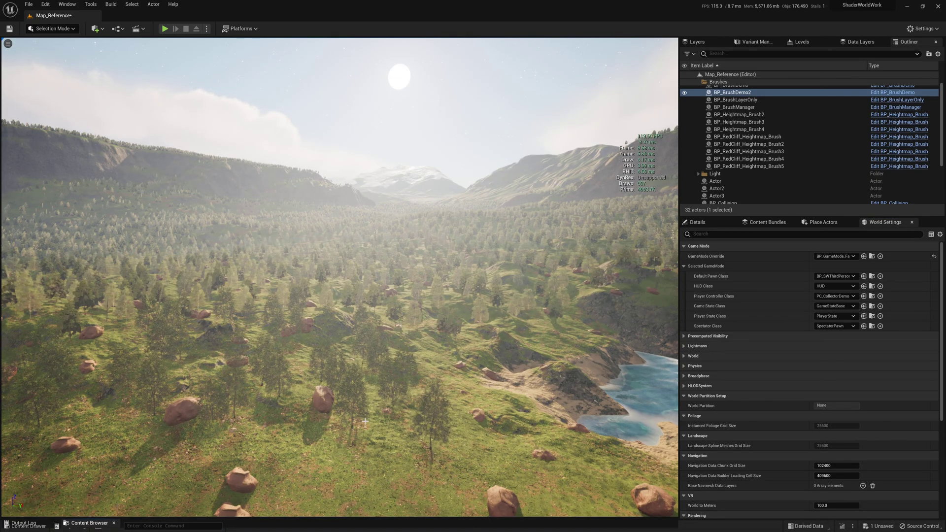
click(230, 517)
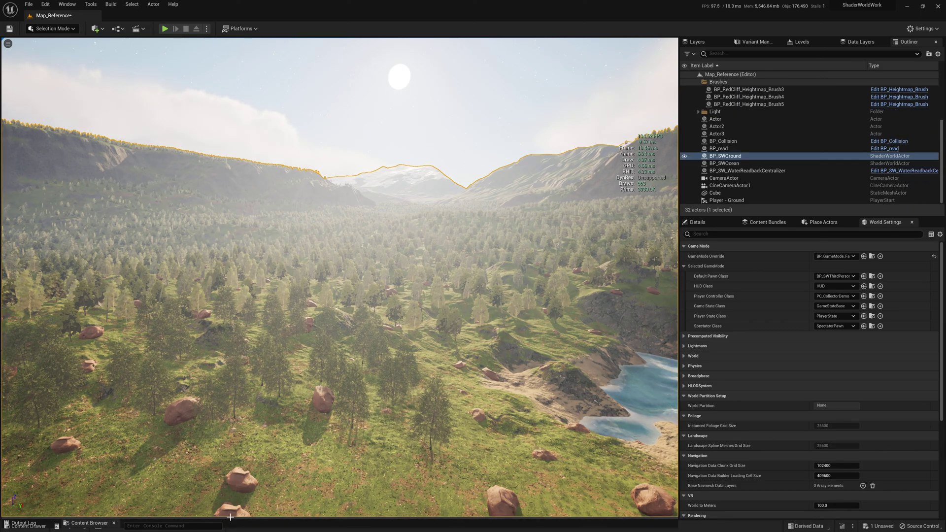
drag(231, 518, 230, 310)
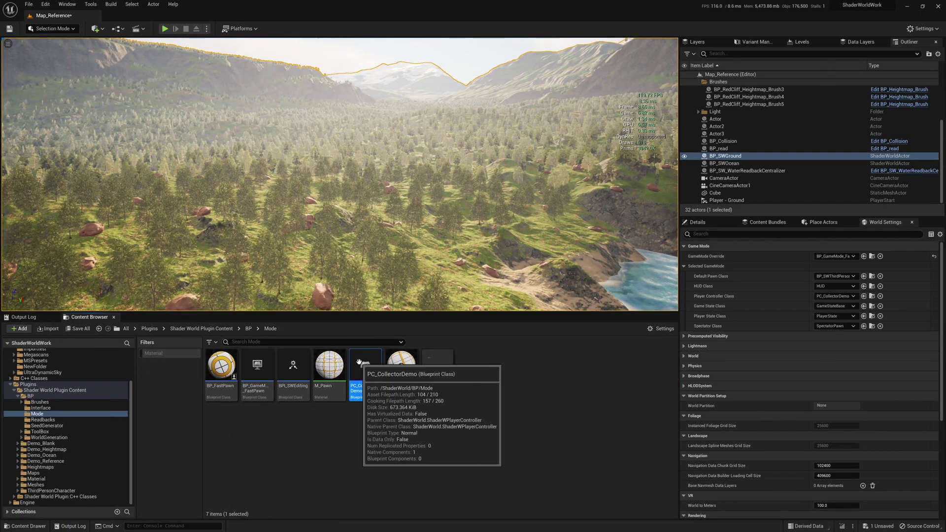
double_click(357, 361)
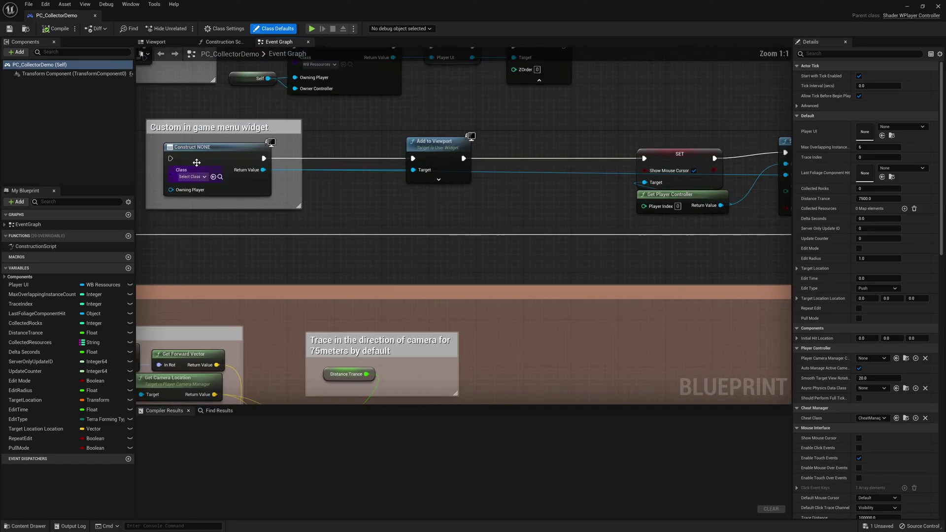
Step: Set the custom in-game menu widget's class to WB Settings Panel Theme 1 and compile the blueprint
drag(275, 198, 338, 197)
click(361, 214)
text(sett)
click(392, 313)
click(57, 30)
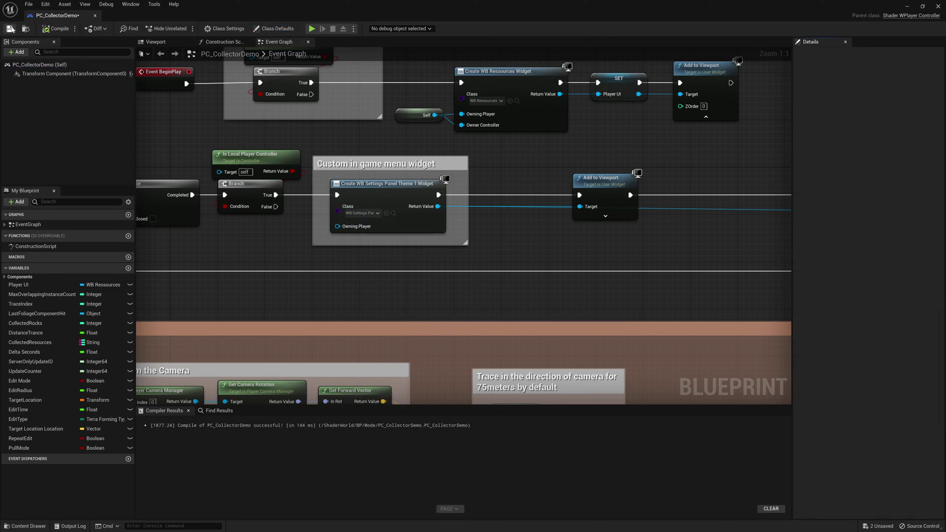
Step: Return to the level editor and play the level full screen
click(906, 4)
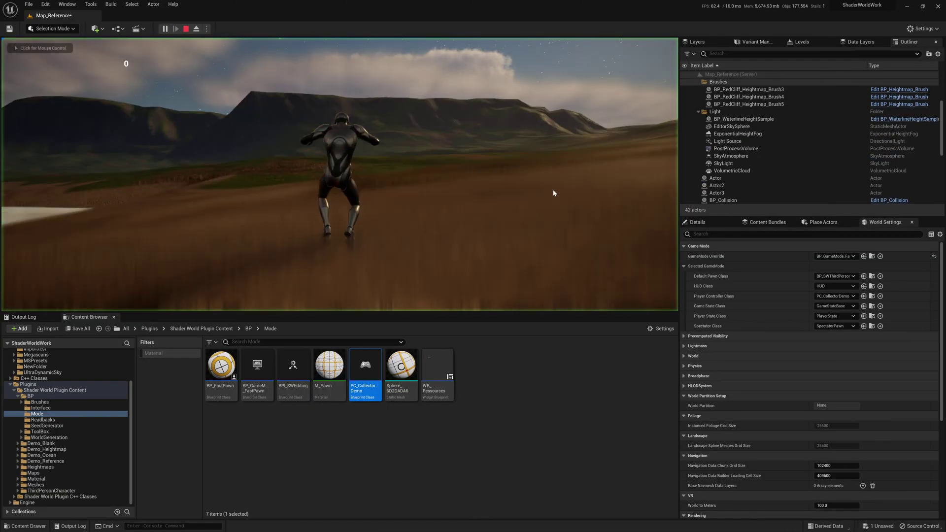
click(554, 192)
key(F11)
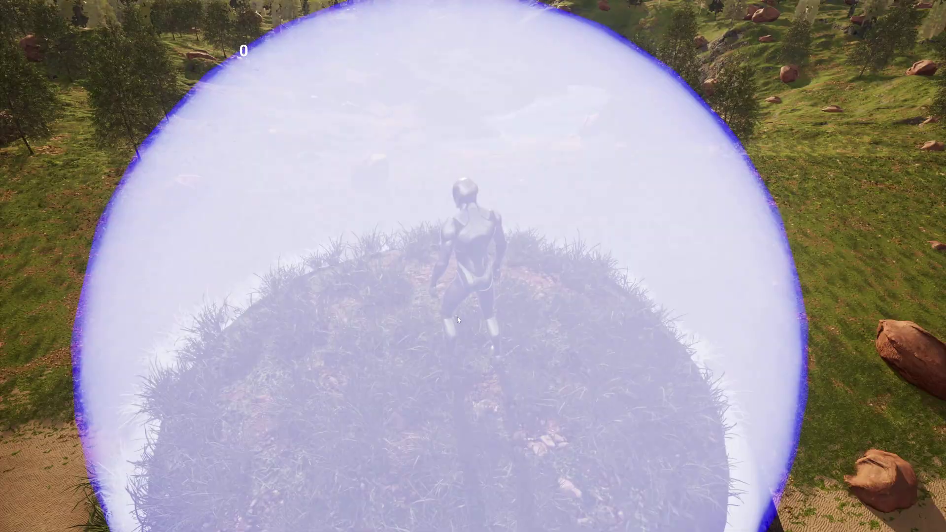
Step: Raise the ground beneath the character into a tall rock pillar on the beach with the spherical terrain brush
click(459, 312)
key(shift+F1)
scroll(473, 266, down, 5)
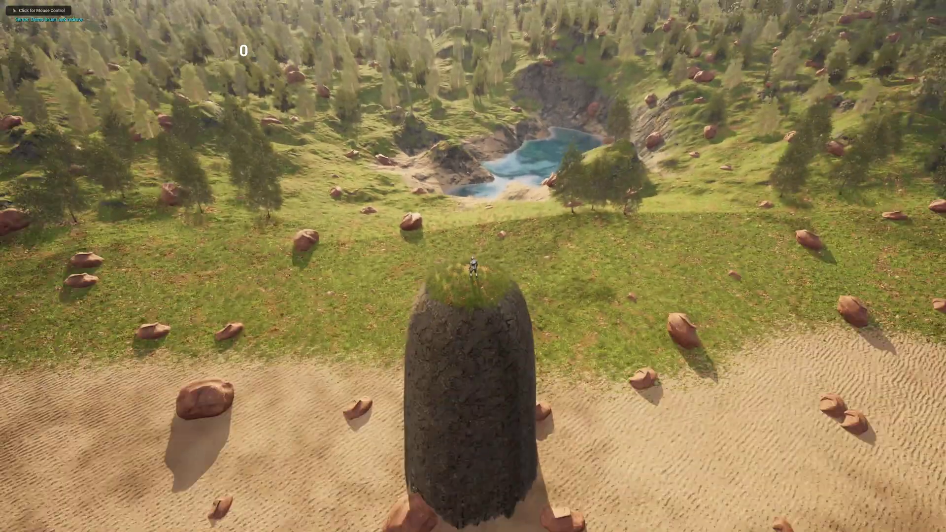
click(474, 266)
scroll(473, 266, down, 5)
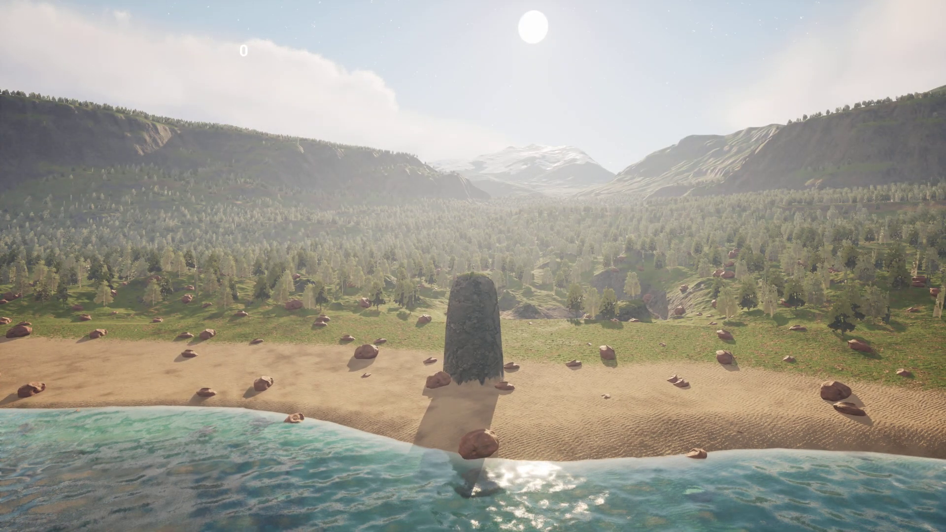
Step: Switch to Photoshop and create a new document for a screenshot of the game view
key(super)
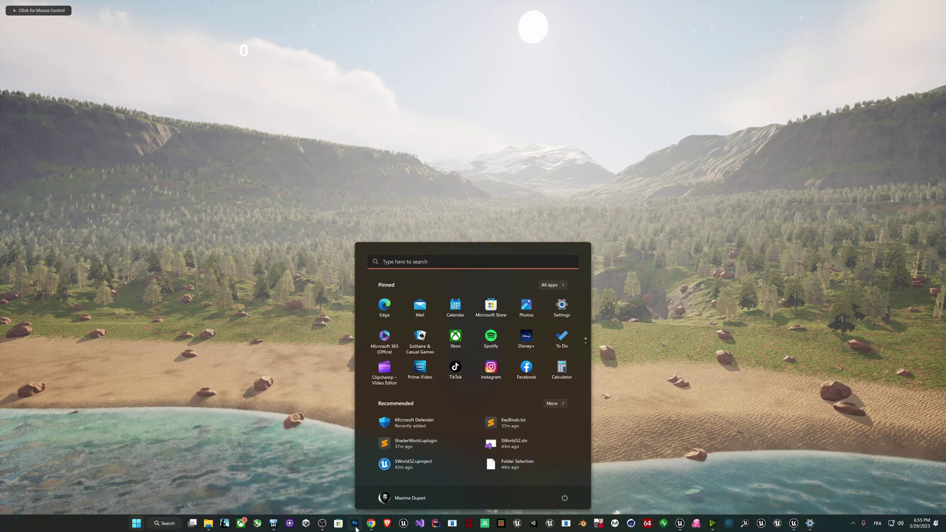
click(355, 523)
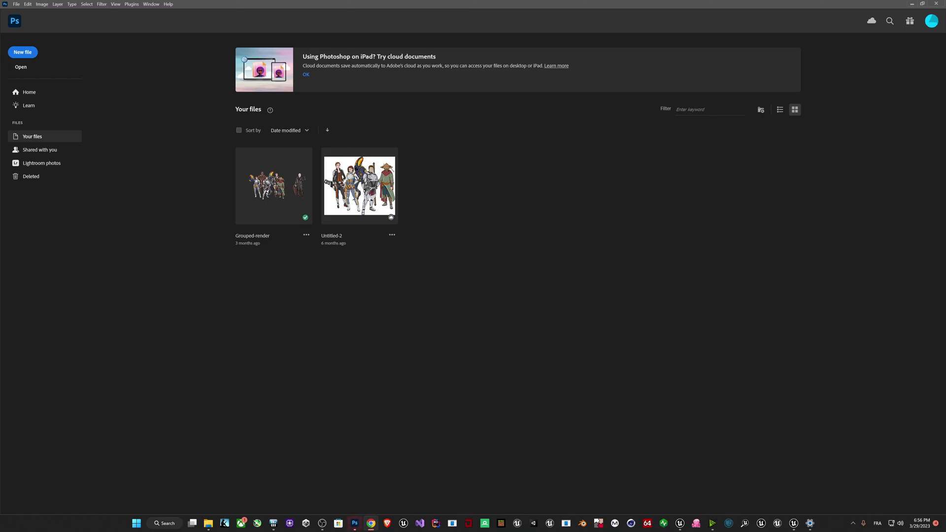
click(24, 52)
click(525, 323)
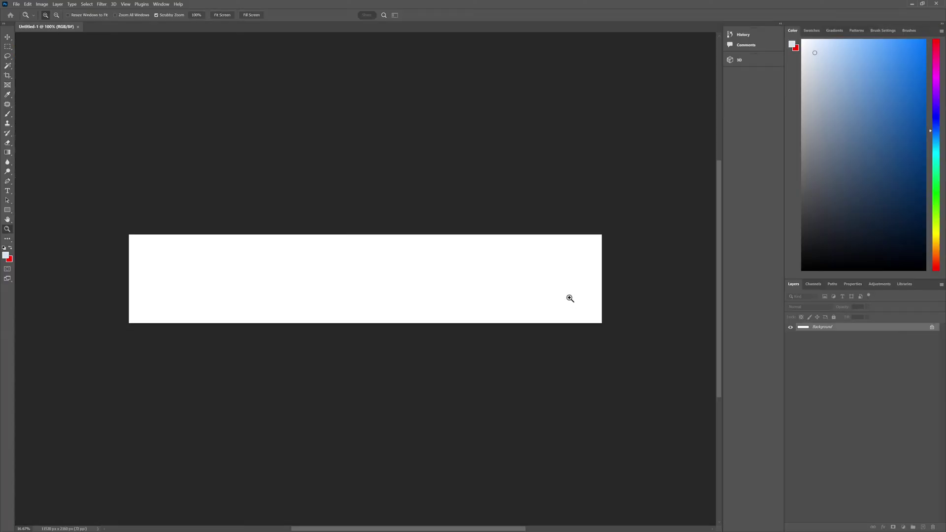
Step: Paste the screenshot of the beach pillar as a new layer and frame the game view
drag(148, 274, 174, 278)
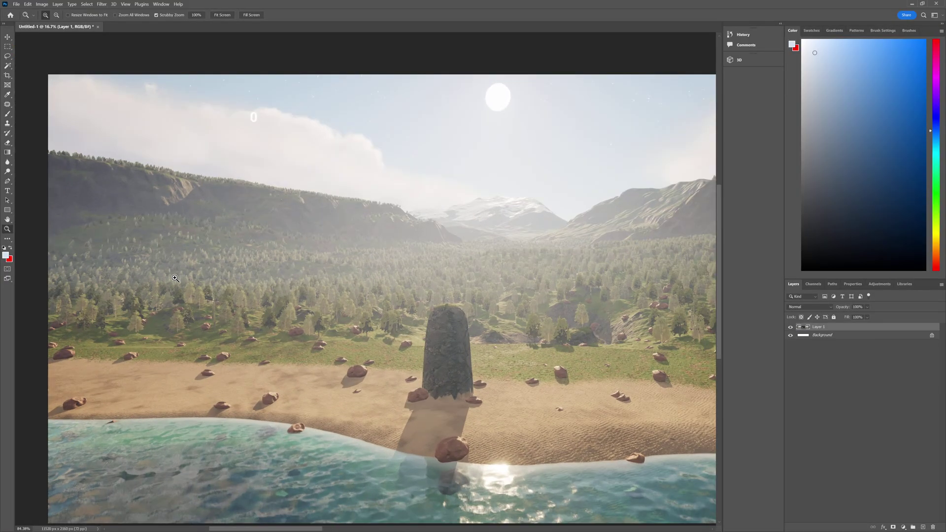
drag(349, 292, 344, 292)
drag(402, 295, 341, 286)
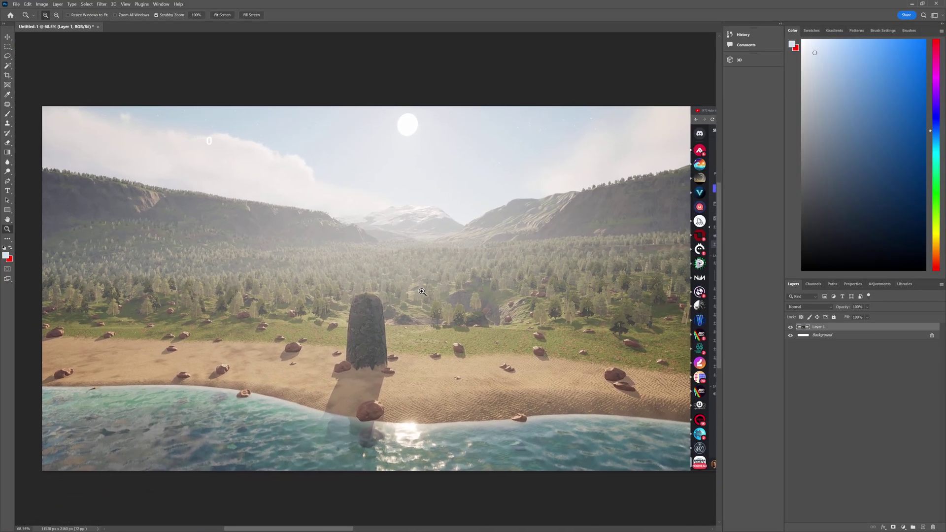
Step: Switch back to the game and set Terrain Quality to High in the in-game video settings
key(alt+Tab)
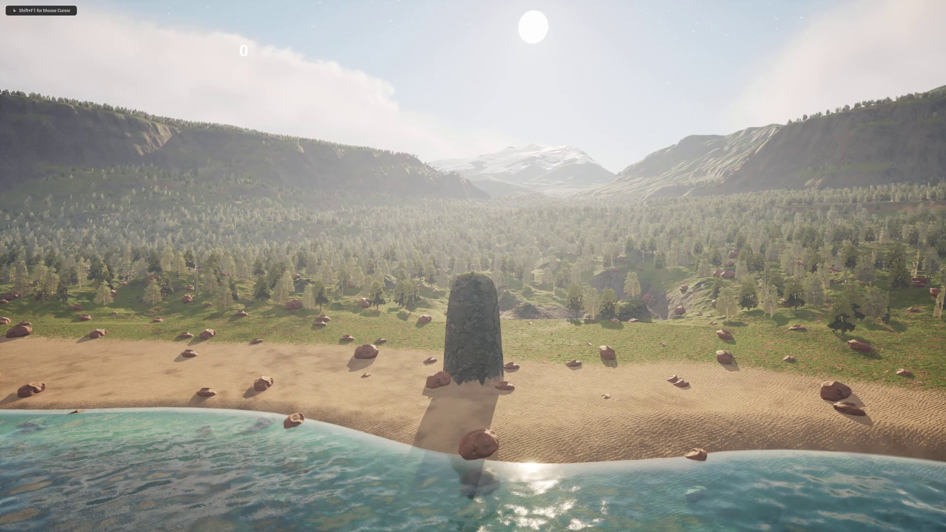
key(Escape)
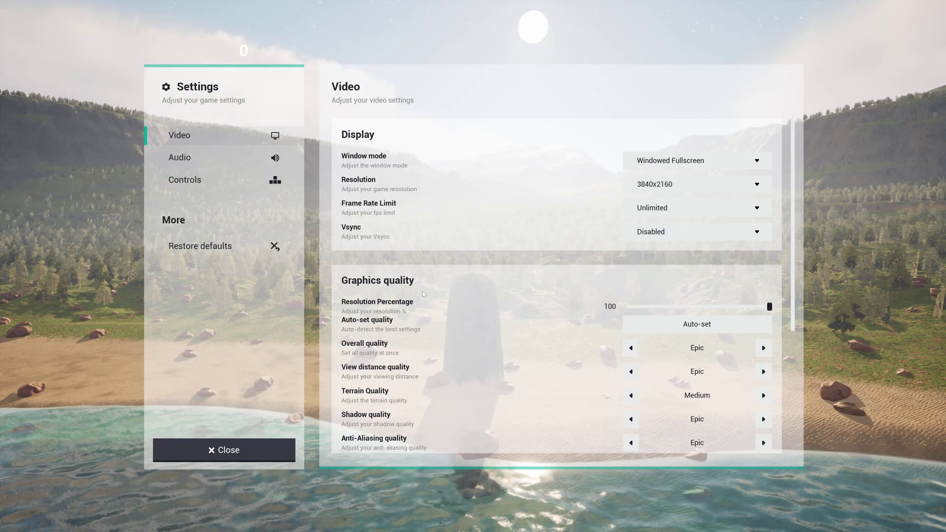
scroll(640, 383, down, 1)
scroll(666, 377, up, 1)
scroll(700, 370, down, 1)
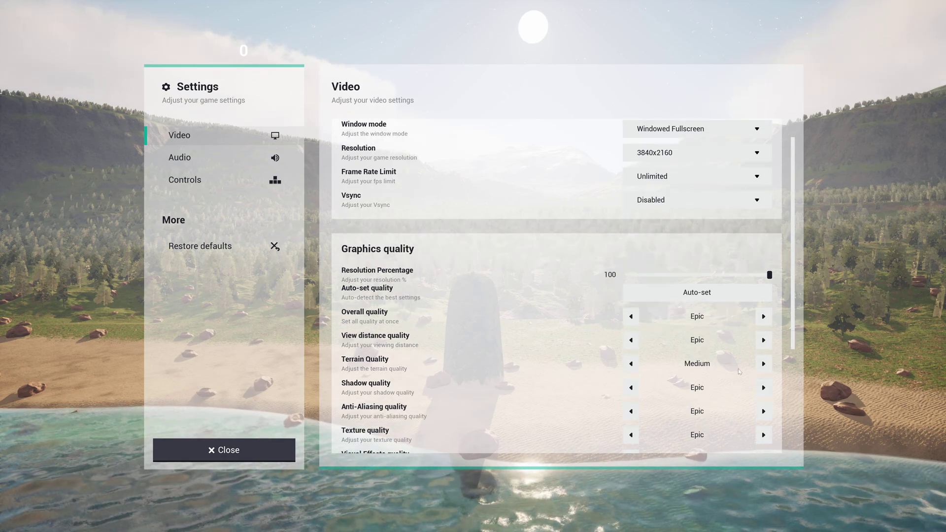
click(758, 366)
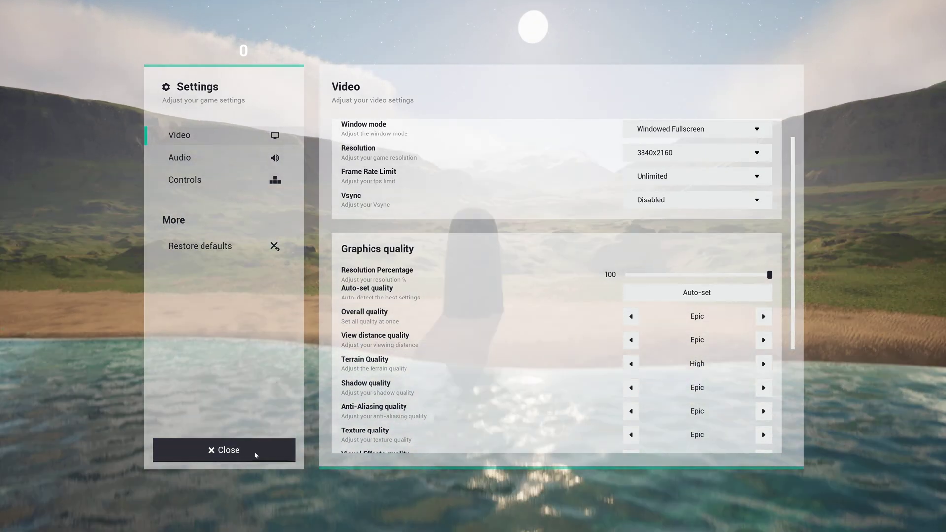
click(255, 450)
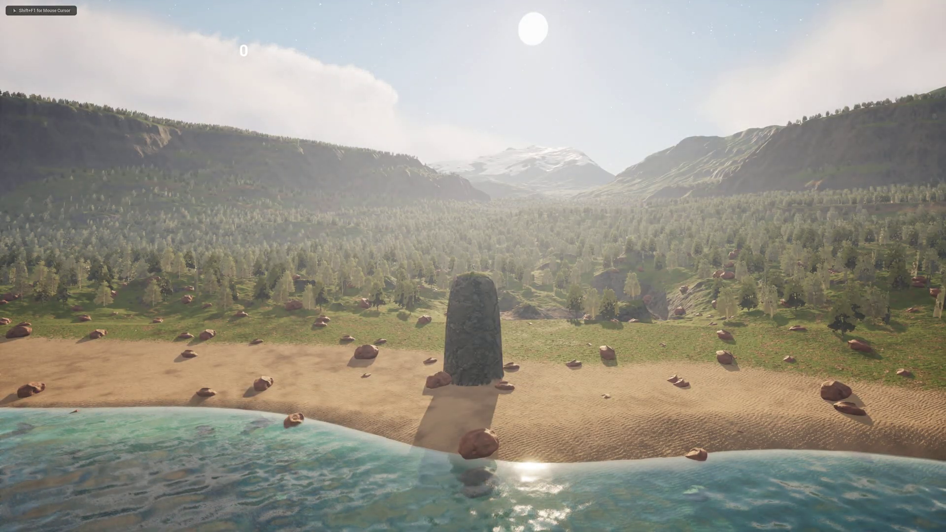
Step: Switch to Photoshop, paste the new game screenshot as a second layer, and toggle its visibility to compare terrain quality
key(alt+Tab)
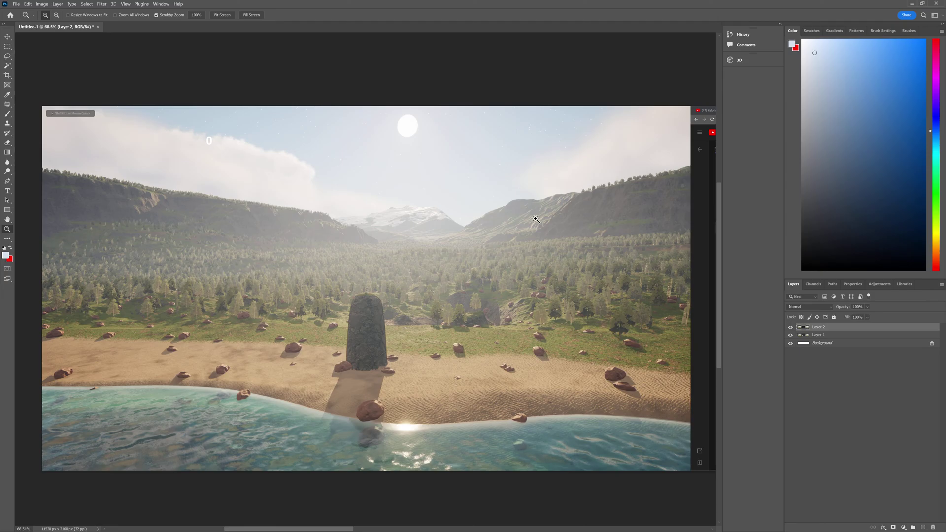
drag(536, 219, 569, 203)
click(791, 327)
click(791, 327)
click(790, 328)
click(790, 328)
click(790, 327)
click(790, 328)
click(790, 328)
click(790, 328)
Step: Compare the two screenshots at closer range by repeatedly hiding and showing the top layer
drag(537, 358, 436, 431)
drag(519, 449, 466, 388)
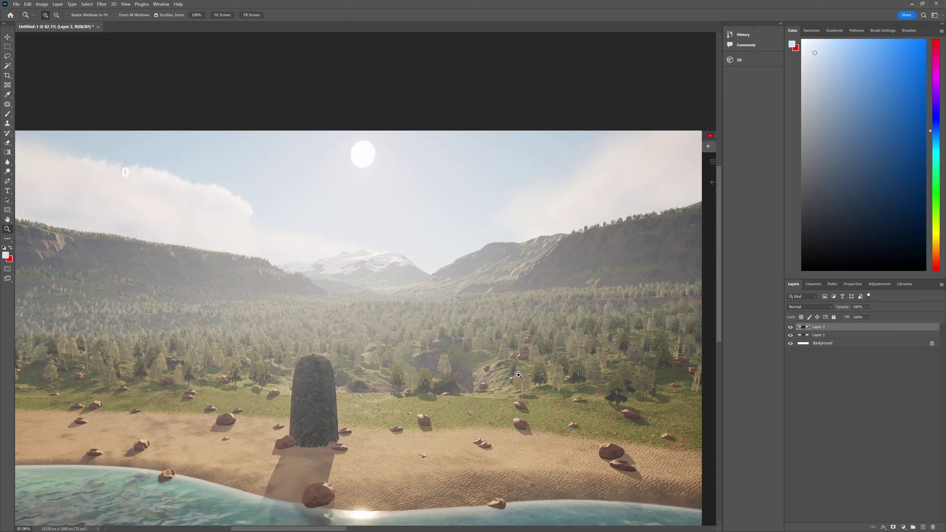
click(790, 328)
click(790, 328)
click(790, 328)
click(790, 328)
click(790, 328)
click(791, 329)
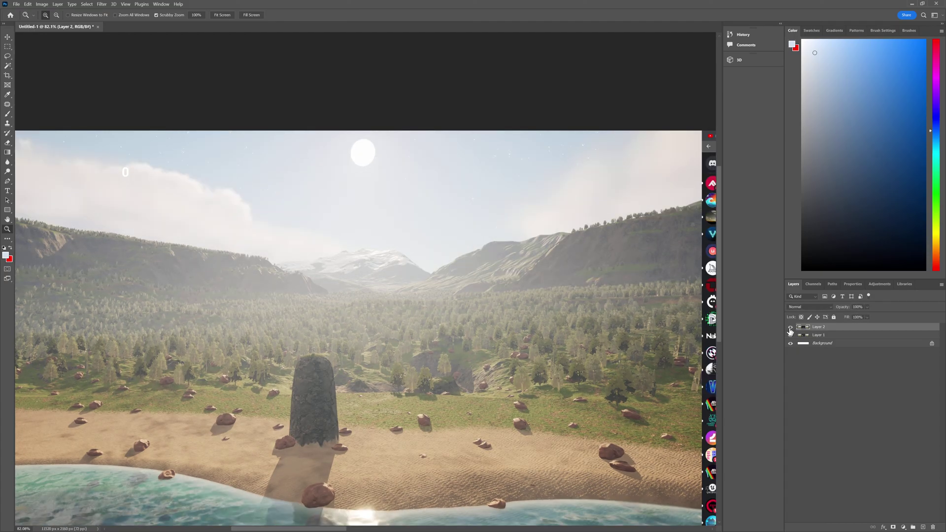
drag(560, 368, 553, 369)
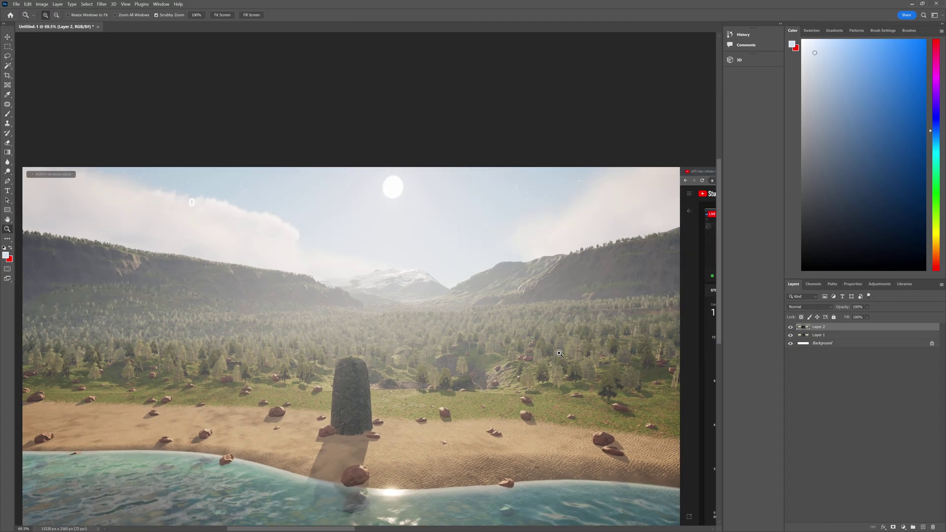
Step: Minimise Photoshop and resume the running game in full screen with the character on the pillar
click(911, 6)
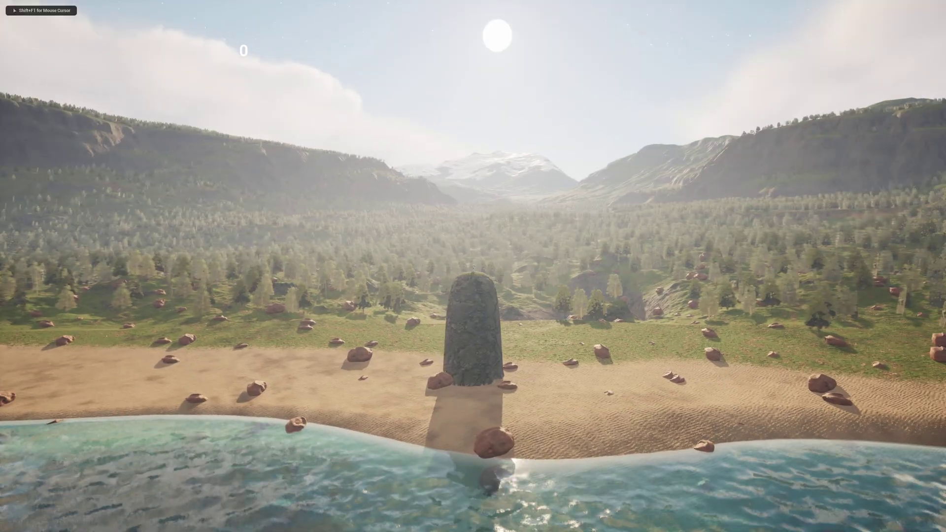
key(F11)
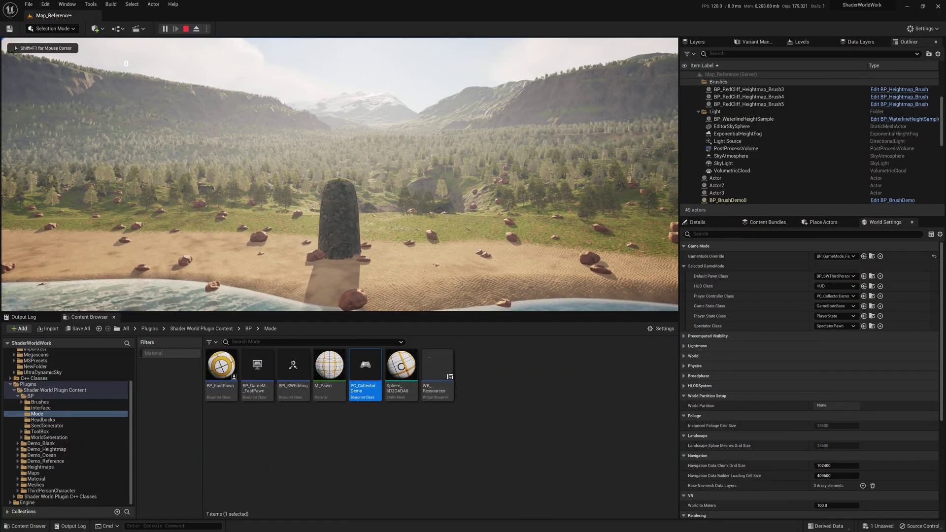
key(F11)
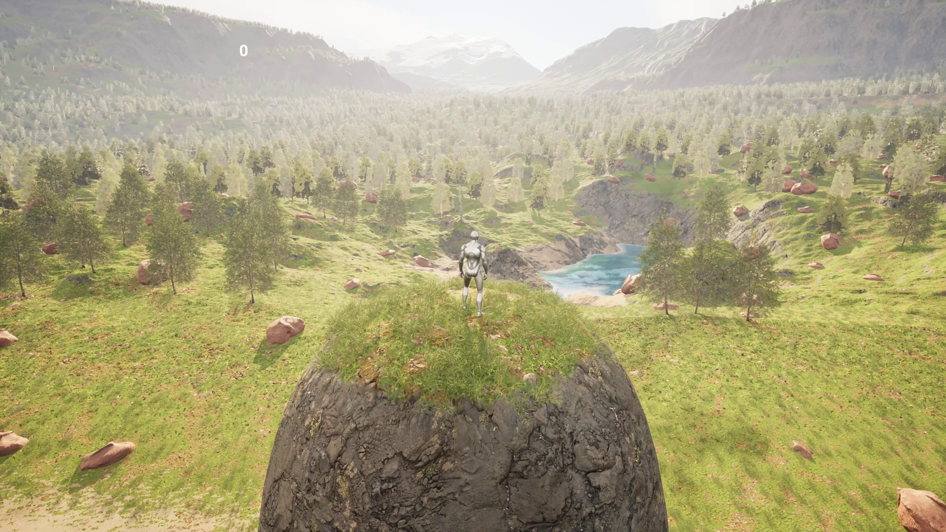
Step: Return to the editor, show BP_SWGround's details, and expand the first spawnable of its first biome
key(w)
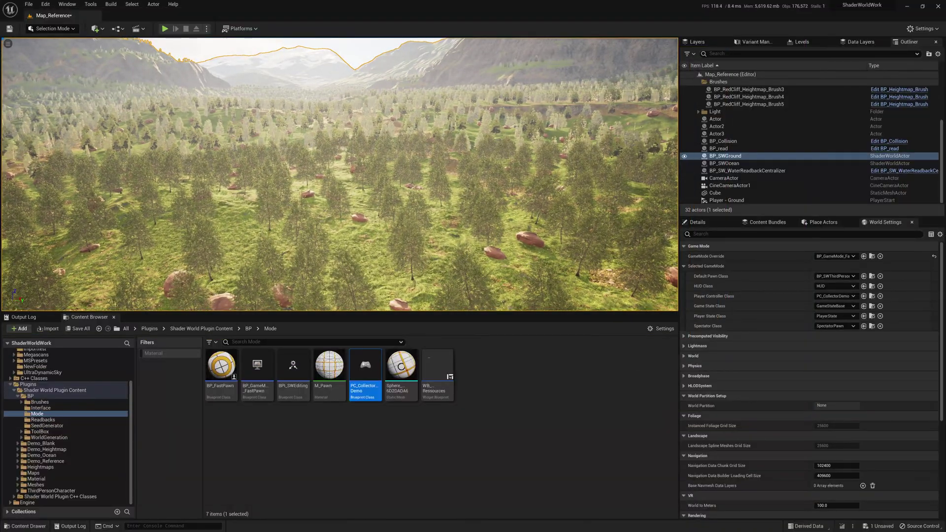
click(698, 222)
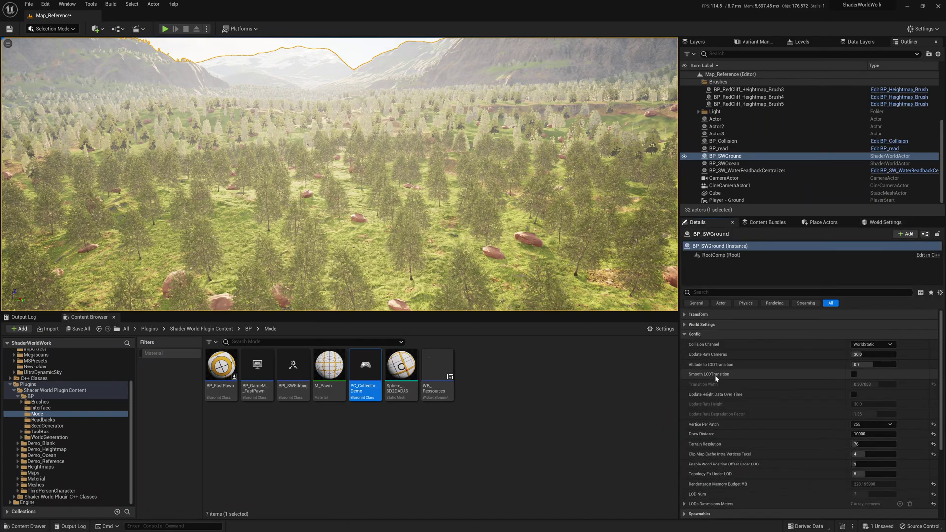
click(703, 345)
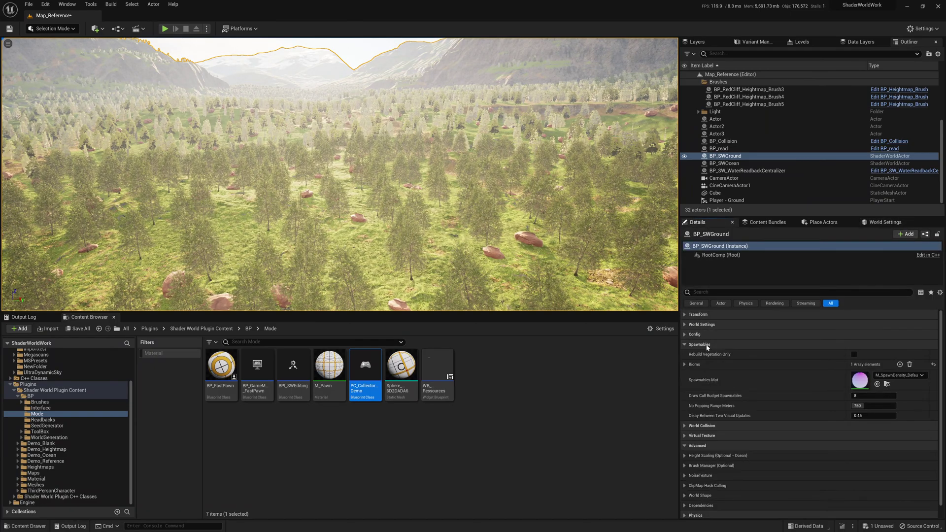
click(684, 365)
click(691, 375)
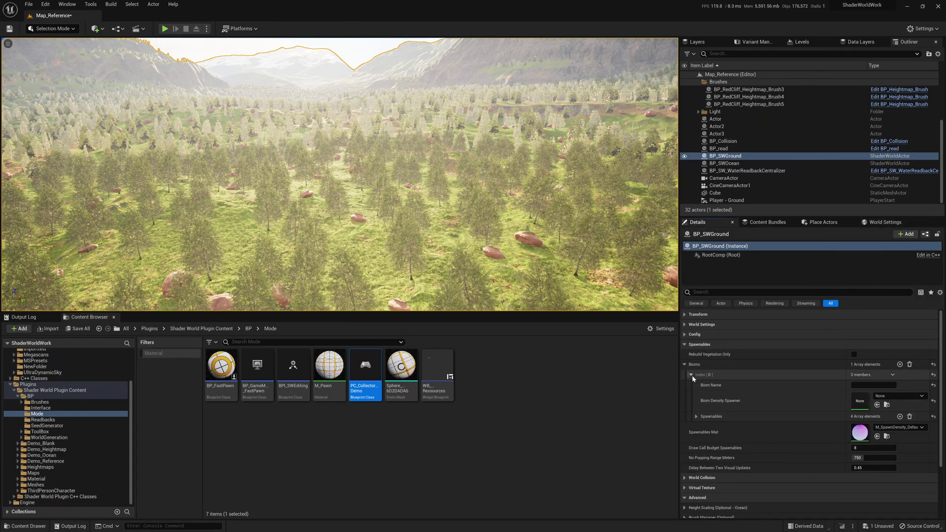
click(696, 417)
click(703, 426)
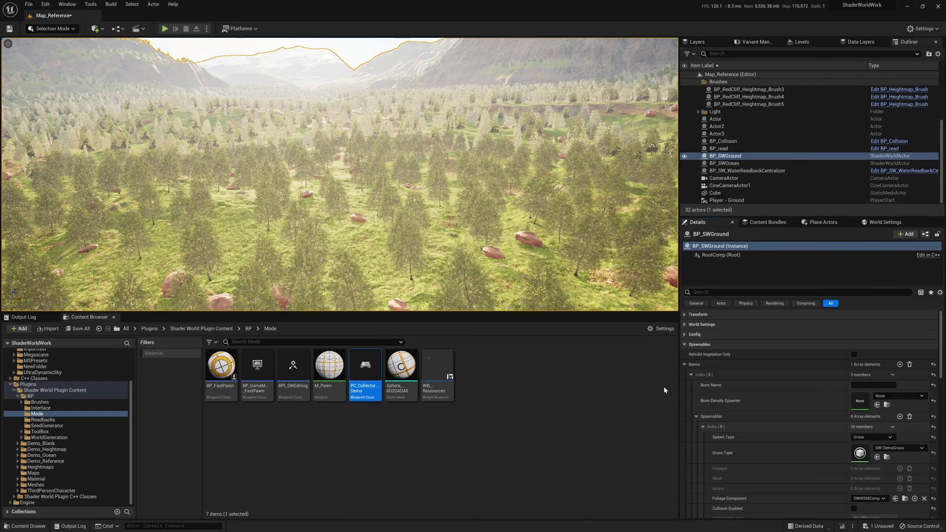
Step: Fly down to the grass and examine the grass spawnable's shadow, scale, slope and cull distance settings
key(w)
mouse_move(542, 222)
right_down()
mouse_move(542, 256)
mouse_move(542, 222)
mouse_move(535, 246)
mouse_move(529, 226)
right_up()
key(w)
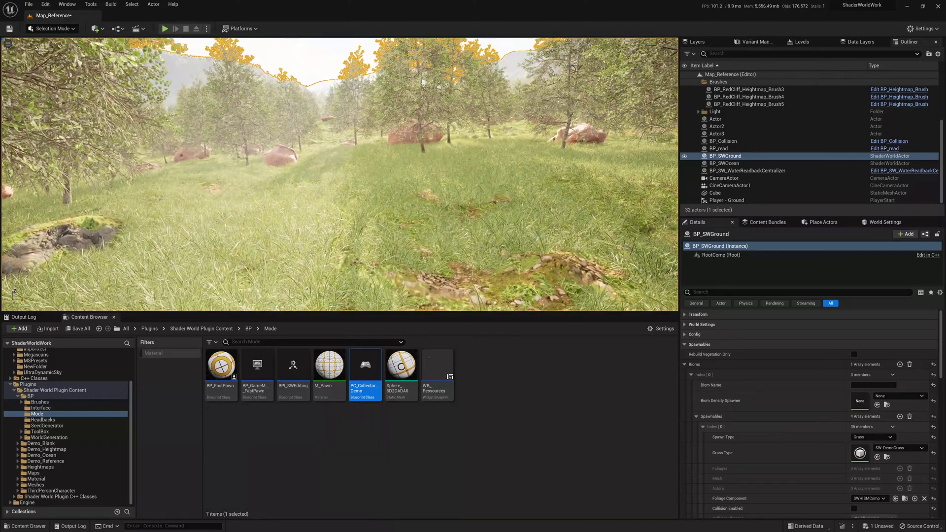
scroll(807, 448, down, 3)
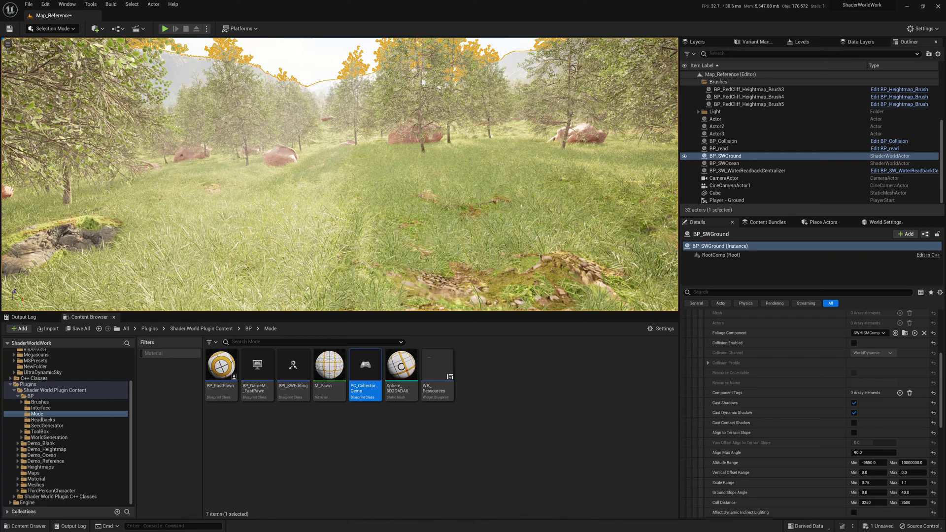
click(552, 354)
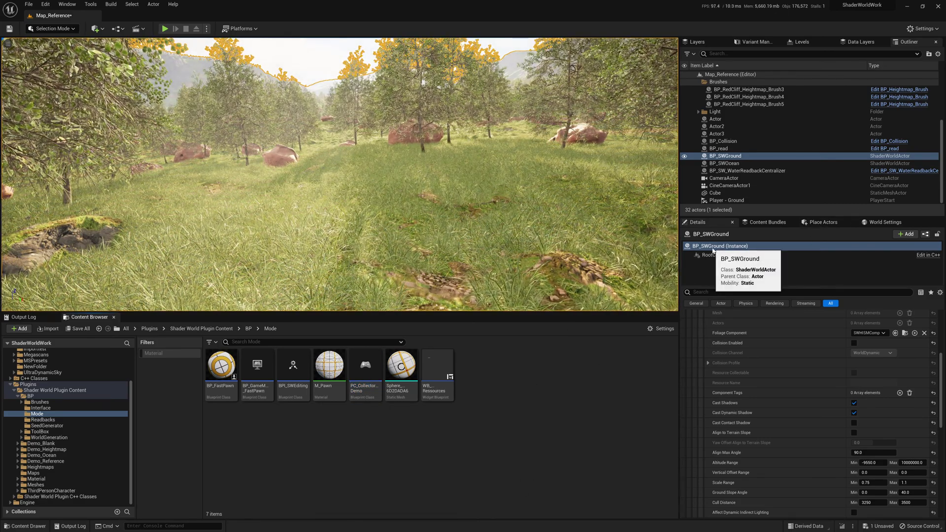
Step: Bring up the EasyBuildingSystemv10 project folder and close the ShaderWorldWork editor
key(super)
mouse_move(208, 525)
click(211, 485)
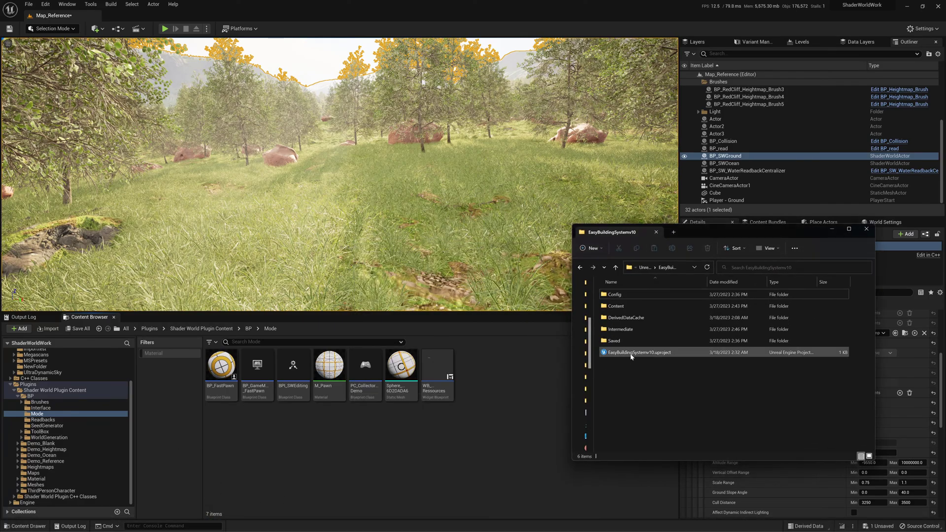
click(664, 16)
click(938, 6)
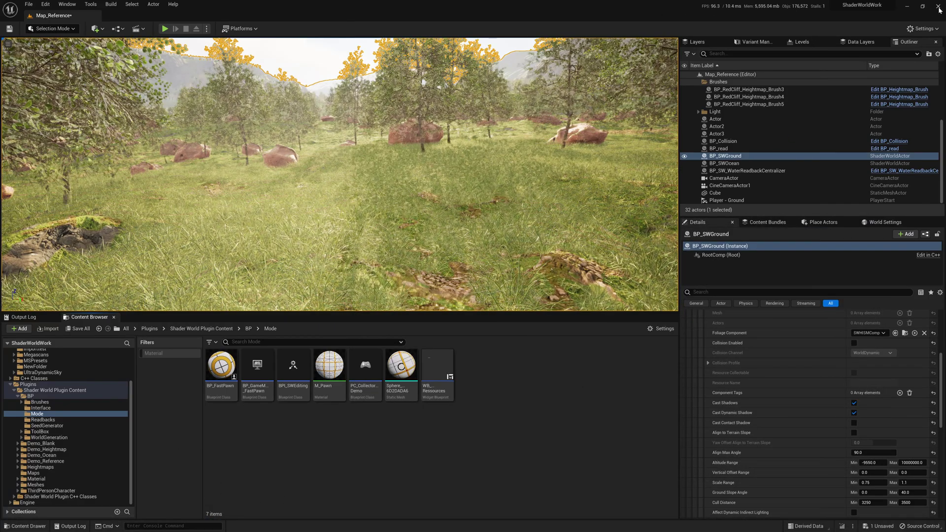
click(535, 353)
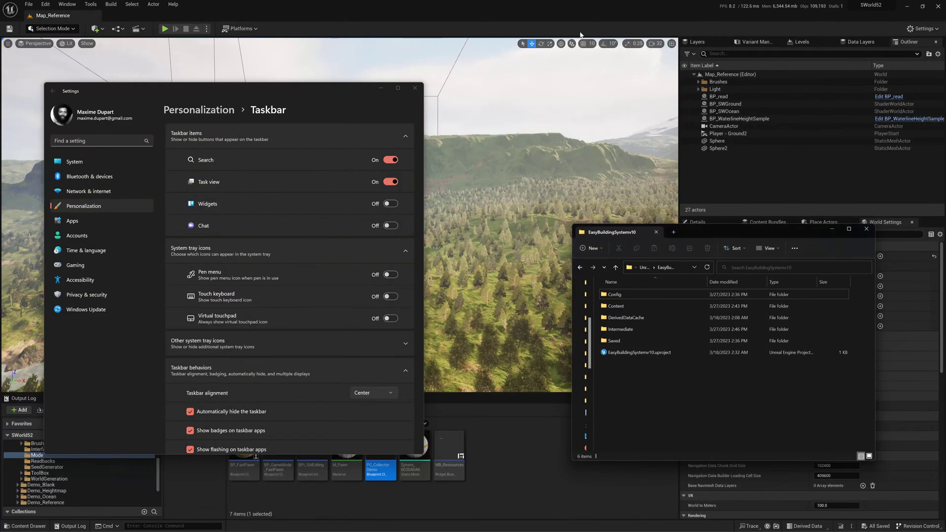
Step: Switch to the SWorld52 editor, check its Unreal Editor version information, and view its terrain from near the ground
click(581, 34)
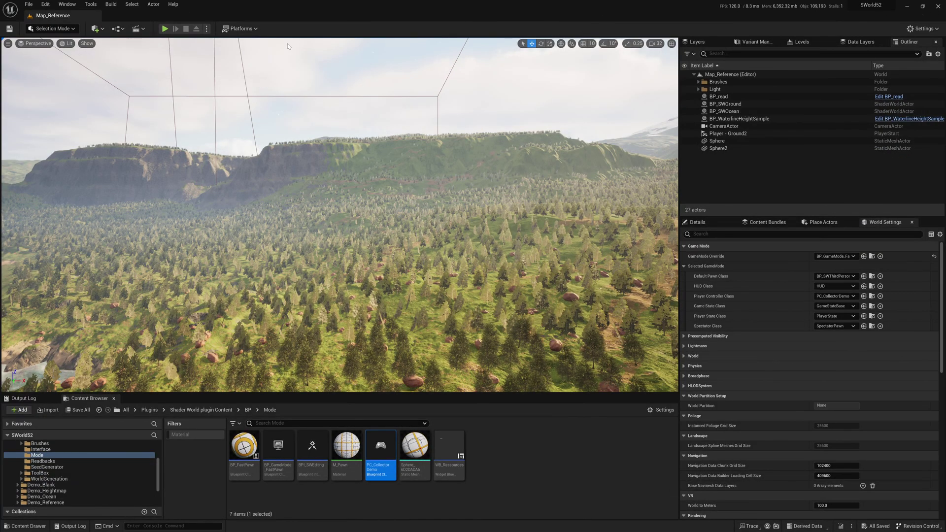
click(174, 5)
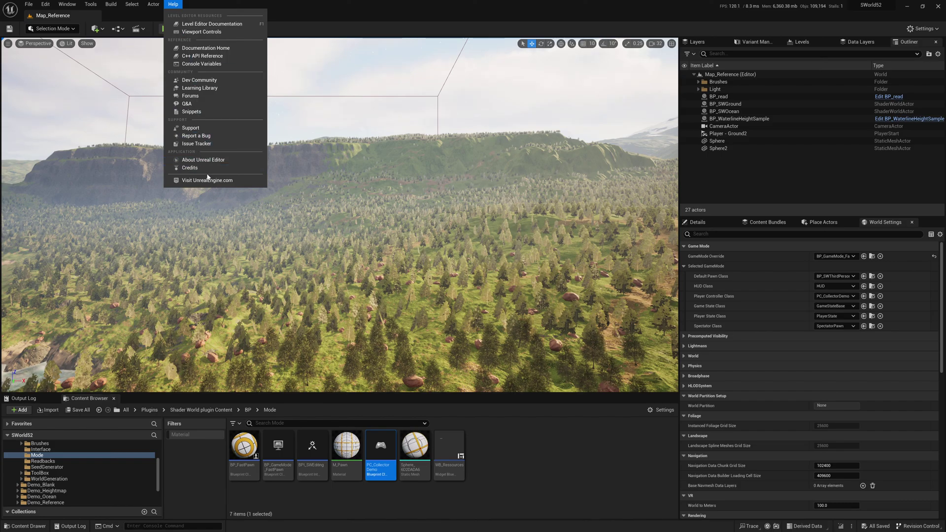
click(204, 160)
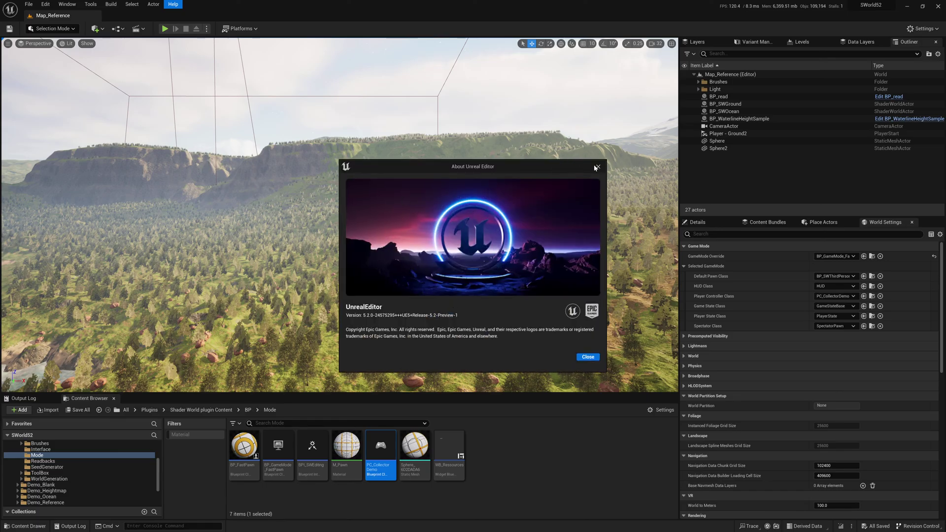
click(595, 168)
right_drag(495, 201, 486, 250)
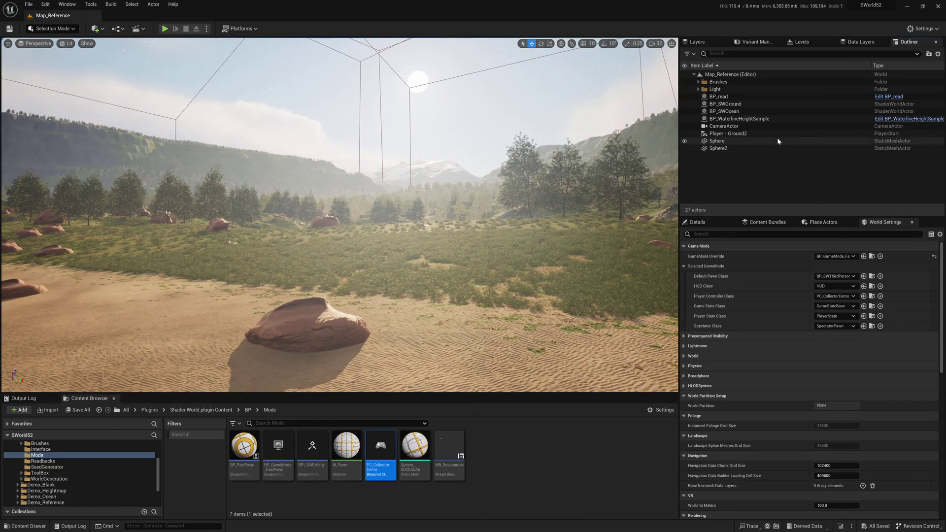
Step: Close the SWorld52 editor and select EasyBuildingSystemv10.uproject in the project folder
click(936, 6)
click(639, 353)
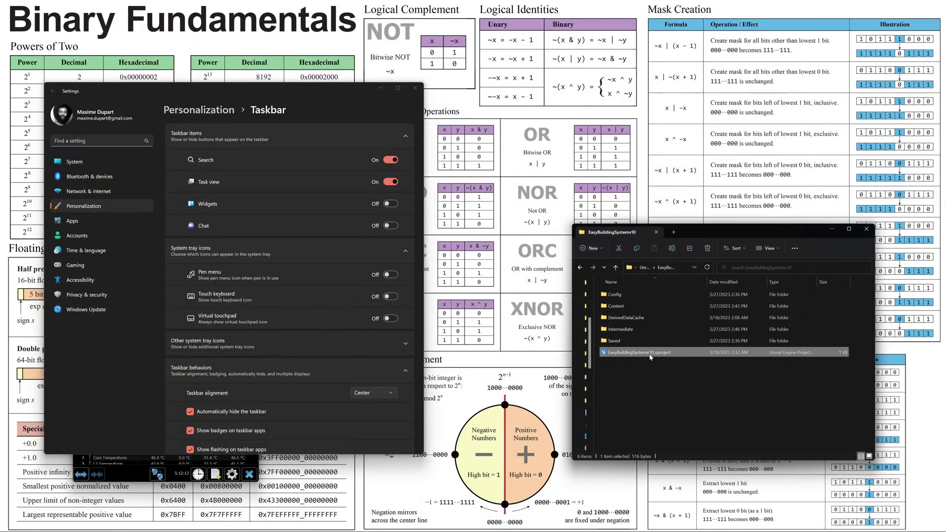
Step: Inspect the target path of the Unreal Engine (2) shortcut in its properties and close them
mouse_move(653, 530)
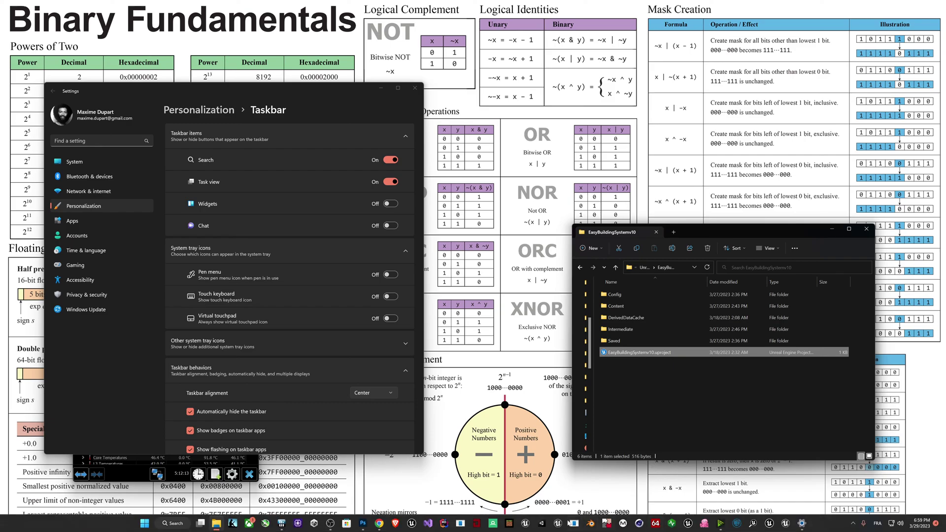
right_click(689, 525)
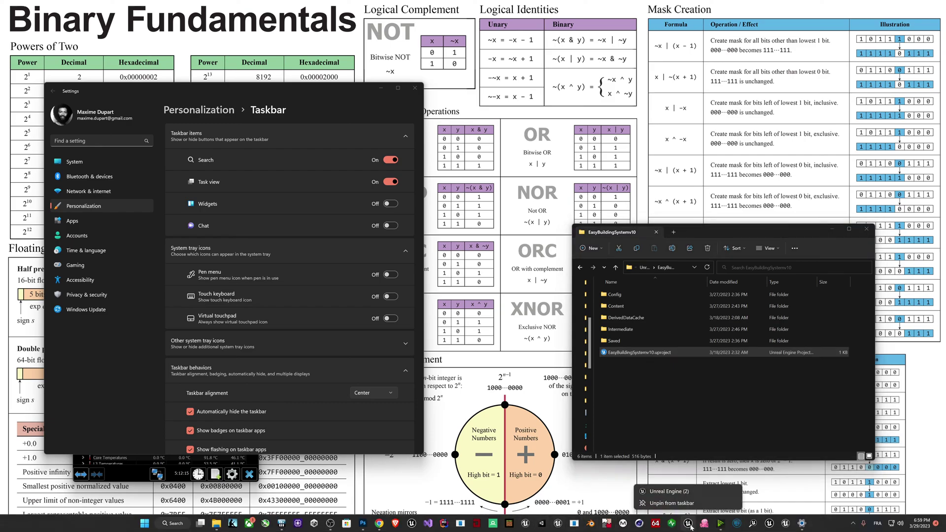
right_click(675, 491)
click(690, 486)
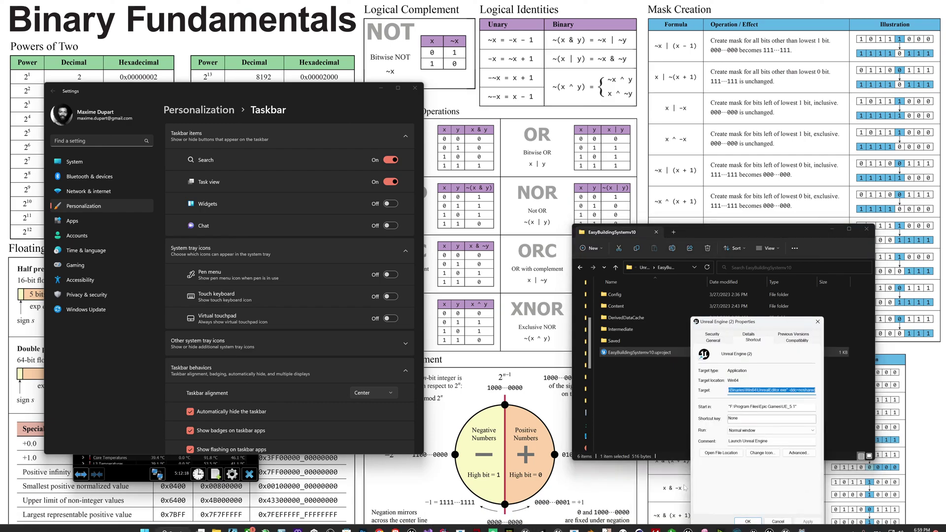
click(818, 321)
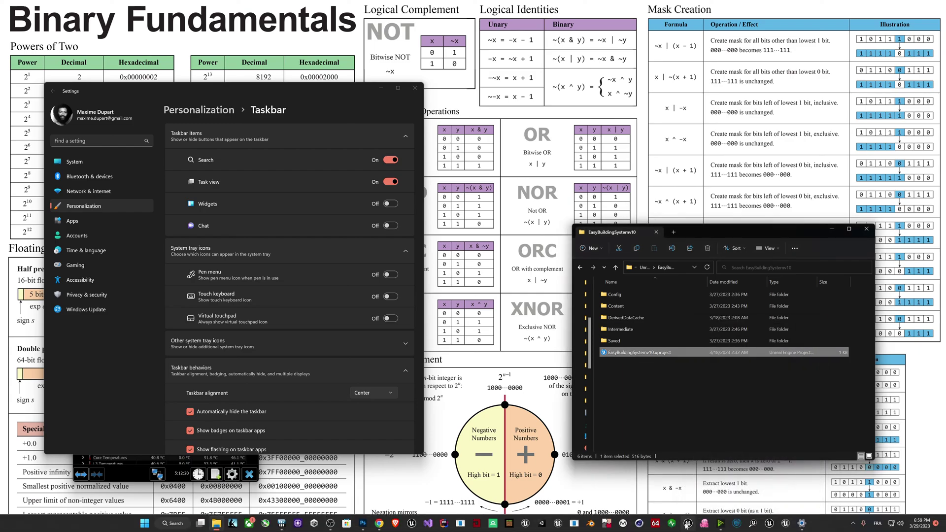
Step: Select the full path of the EasyBuildingSystemv10 folder for reuse and minimise File Explorer
double_click(711, 230)
click(338, 44)
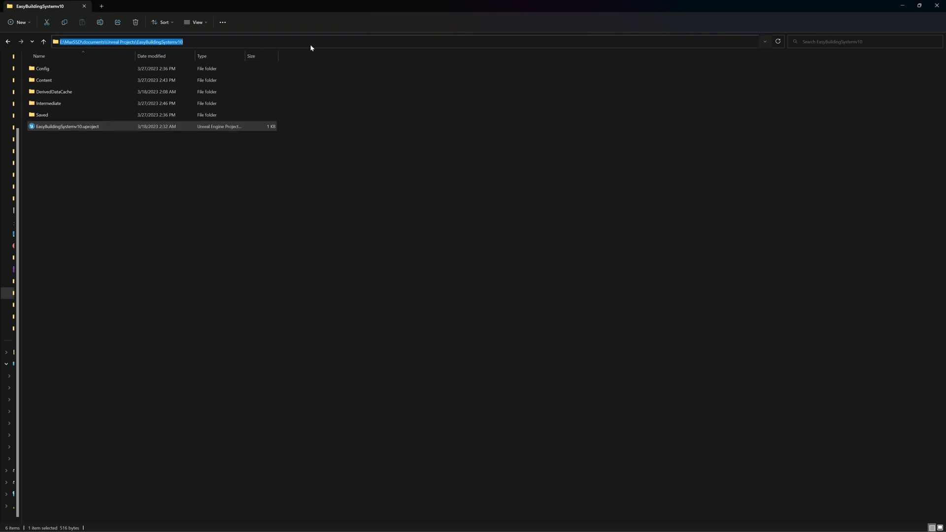
click(902, 5)
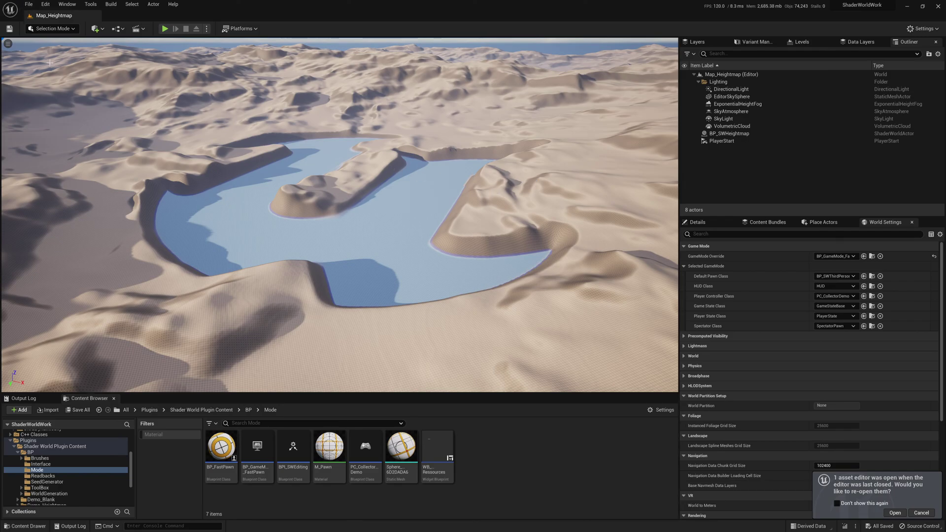
Step: Browse to the EasyBuildingSystemv10 folder from the ShaderWorldWork editor and open EasyBuildingSystemv10.uproject
click(29, 8)
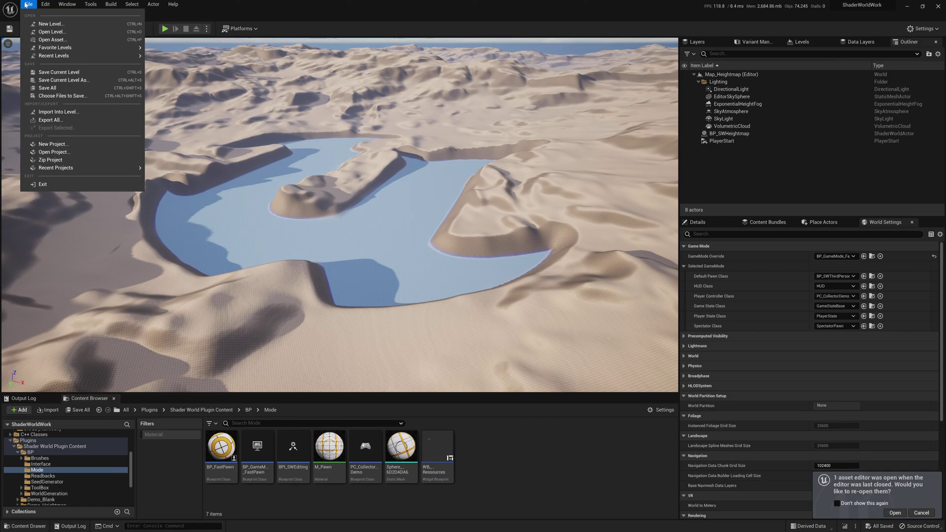
click(54, 154)
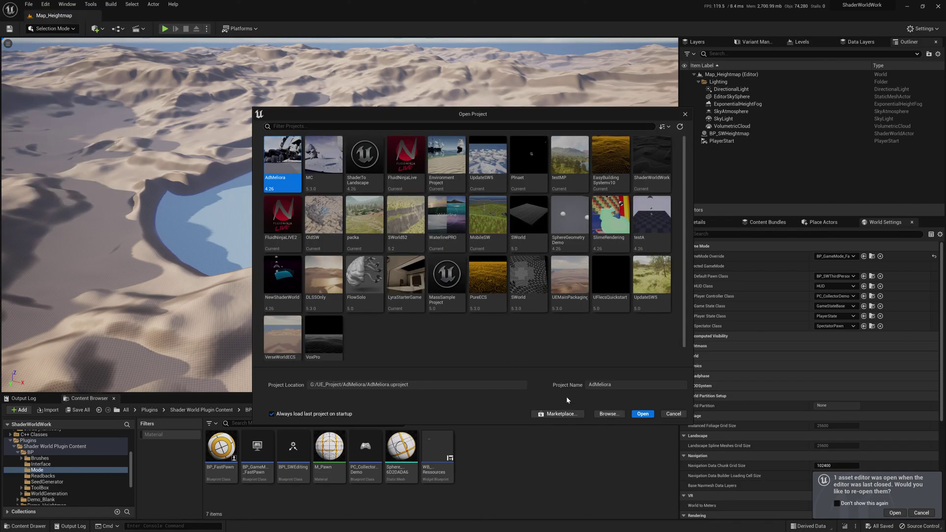
click(609, 414)
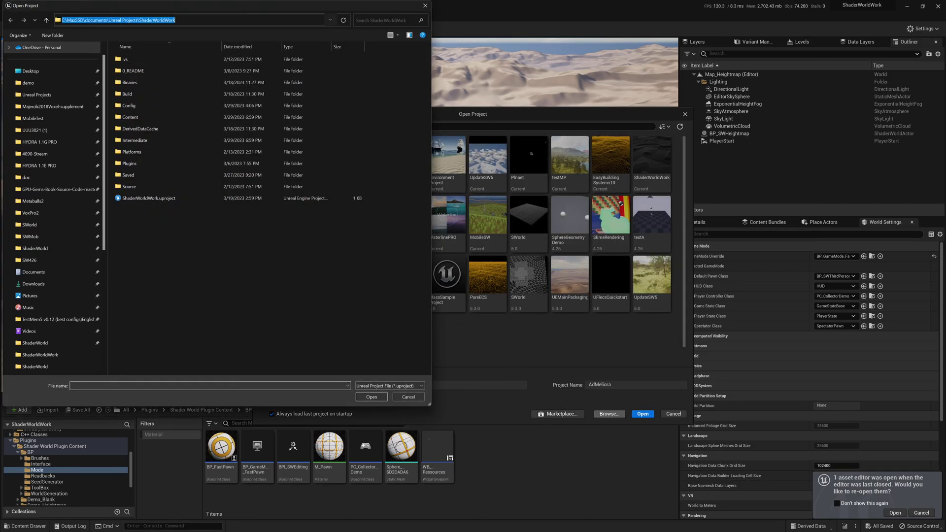
click(162, 117)
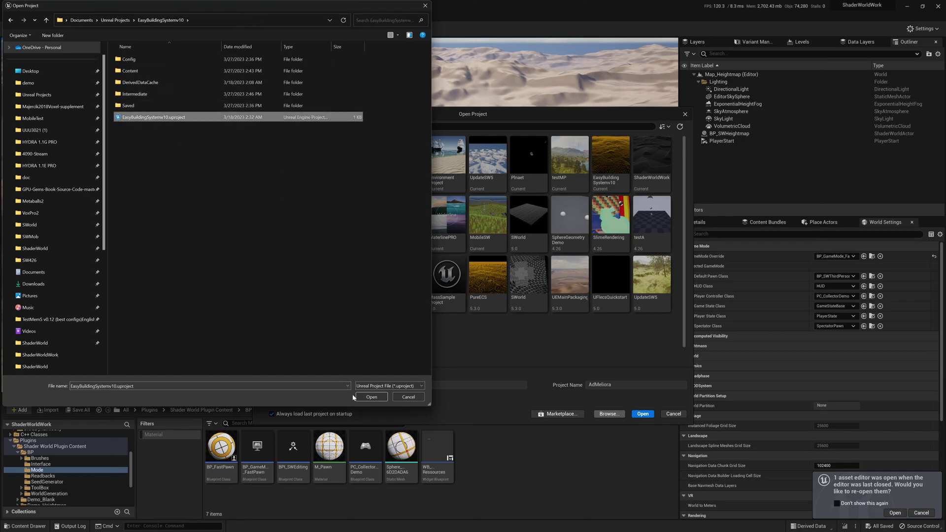
click(370, 397)
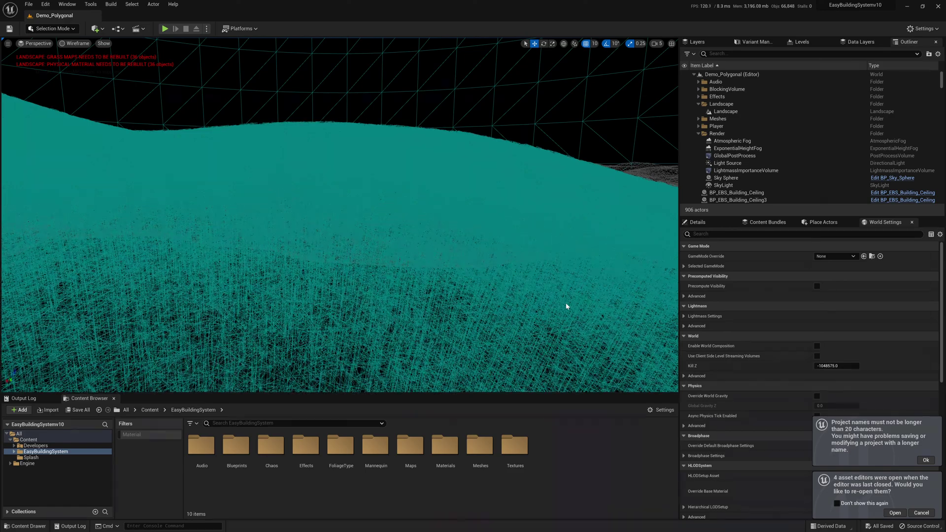
Step: Switch the Demo_Polygonal viewport from Wireframe to Lit shading and view the forest
click(74, 43)
click(84, 65)
mouse_move(315, 180)
right_down()
mouse_move(188, 167)
mouse_move(315, 180)
right_up()
key(w)
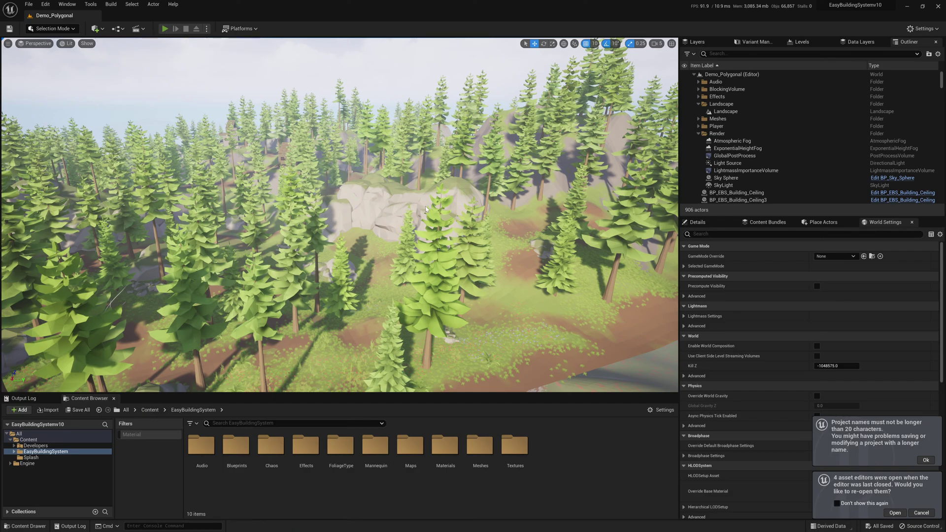
Step: Start a full-screen play session of Demo_Polygonal and stop it
key(alt+p)
key(F11)
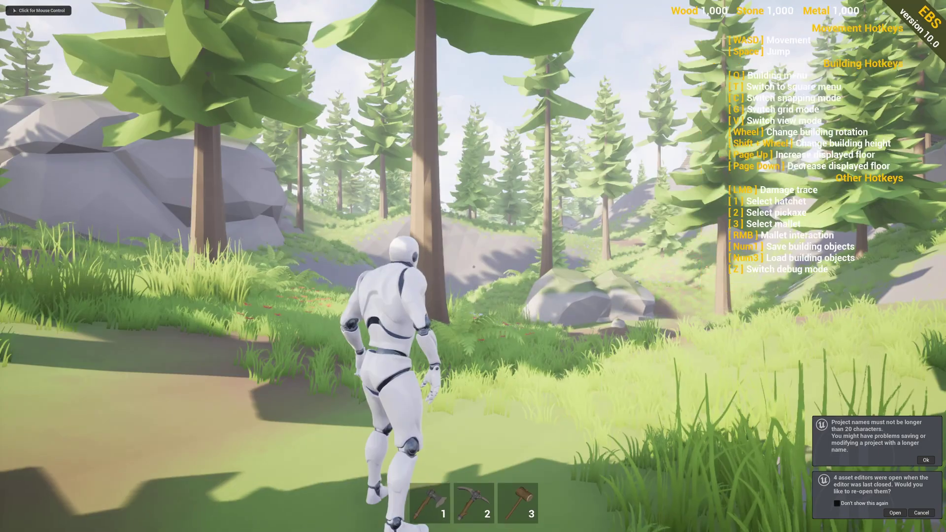
key(Escape)
Step: Leave full screen, select the ShaderWorldActor1 terrain in the viewport, and show its details
right_drag(457, 246, 465, 249)
click(480, 336)
right_drag(548, 369, 543, 355)
key(F11)
click(566, 320)
click(704, 223)
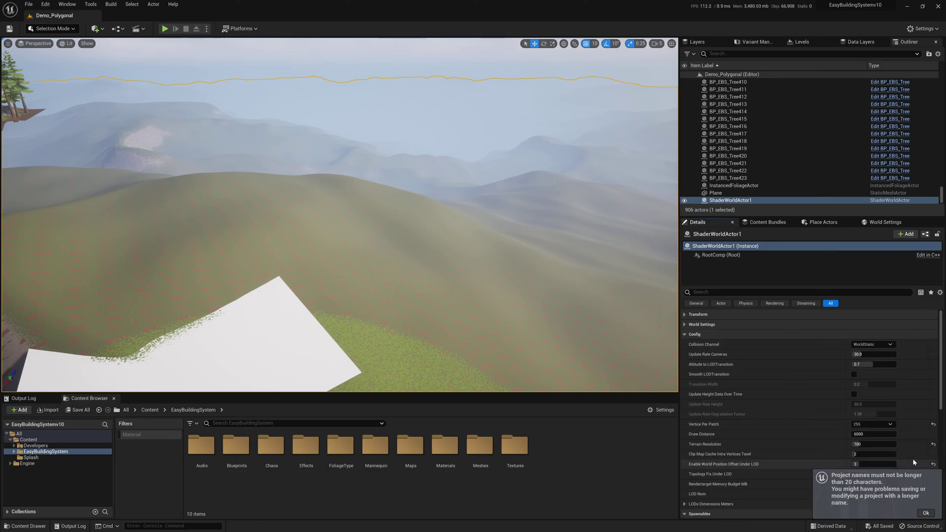
Step: Collapse ShaderWorldActor1's Config and Spawnables settings, dismiss the project-name notice, and inspect the actor's first tag
click(717, 337)
click(698, 345)
scroll(706, 394, down, 1)
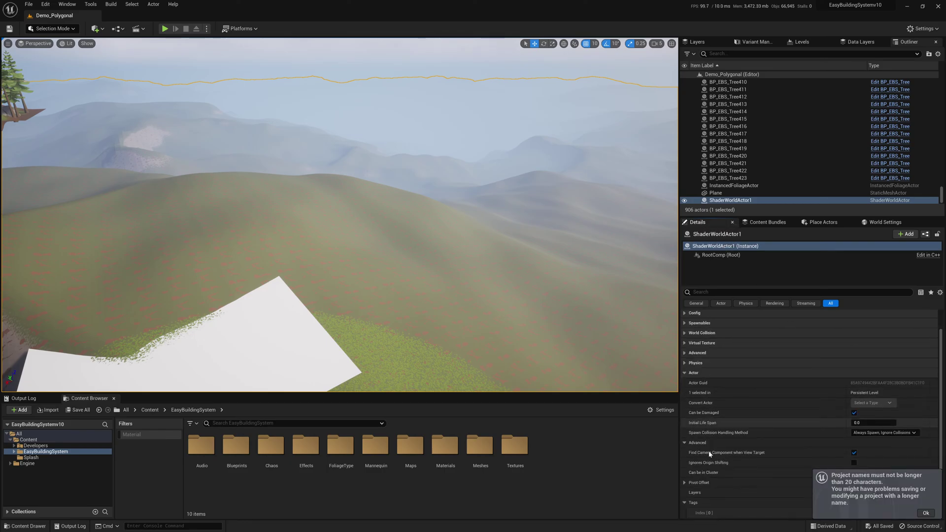
click(920, 514)
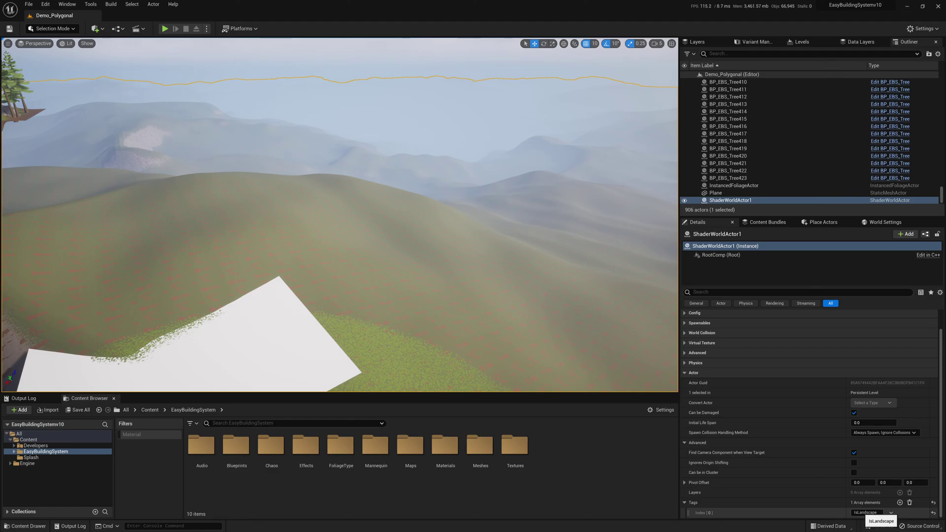
click(865, 513)
Step: Return to the forest, play the level in the viewport, and run the character through the trees
right_drag(513, 268, 218, 98)
key(w)
key(s)
key(w)
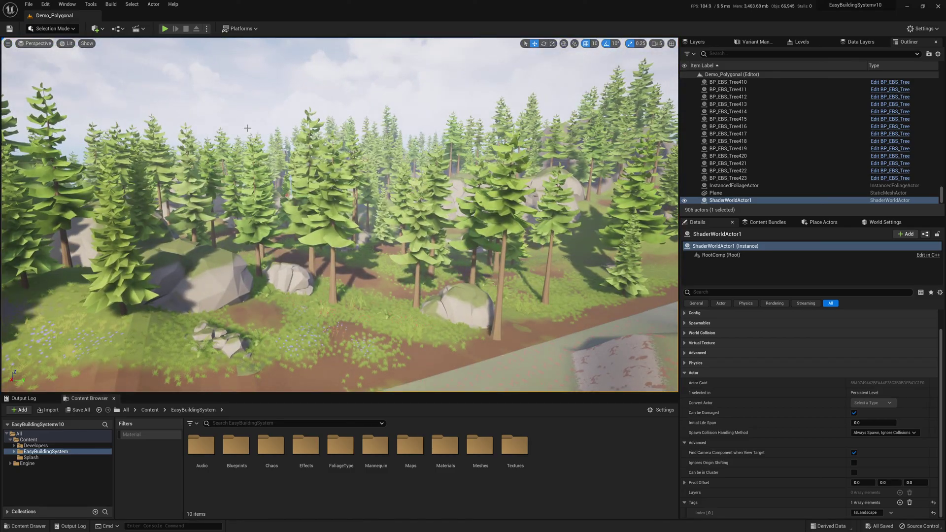
click(165, 28)
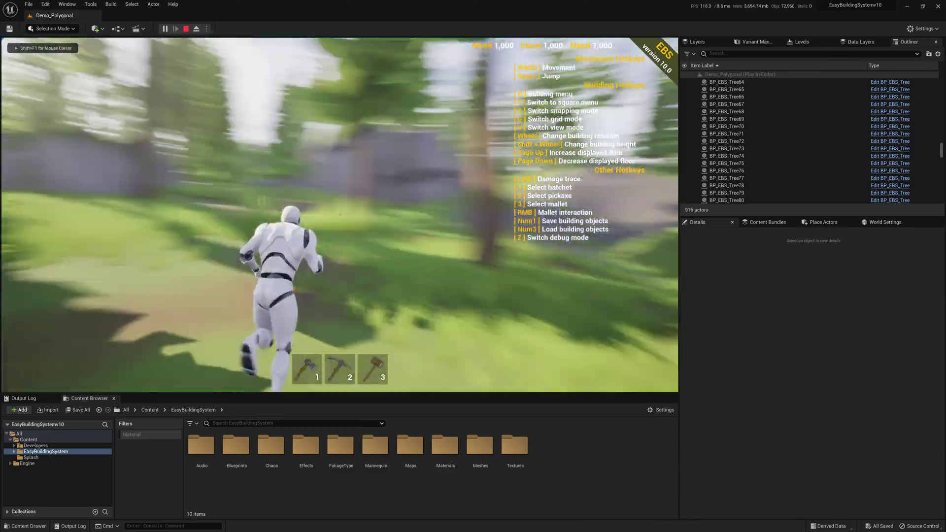
key(w)
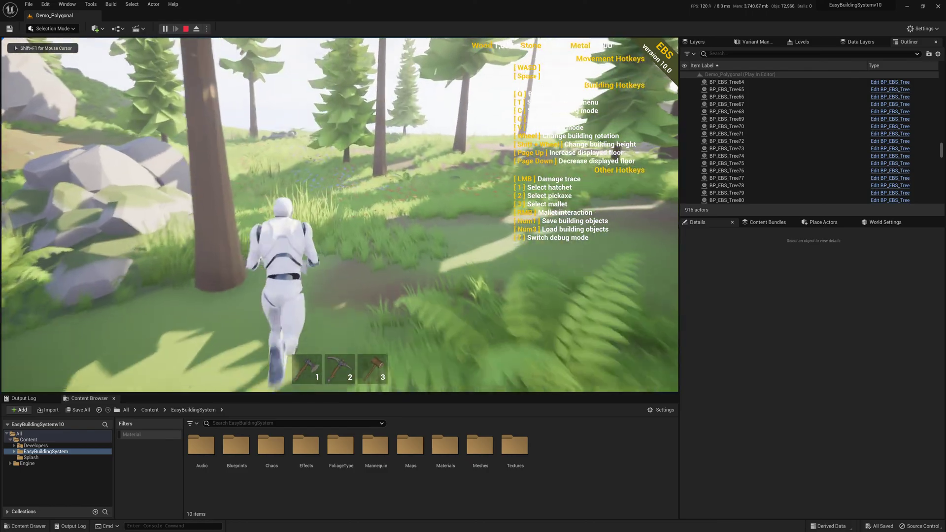
Step: Switch the play session to full screen, run the character through the forest, and jump off its edge onto the ShaderWorld grass terrain
key(F11)
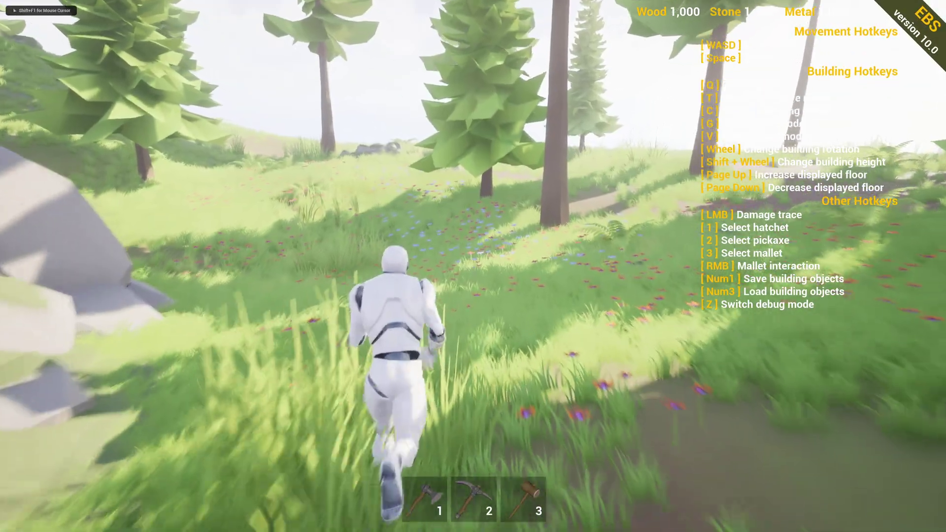
key(w)
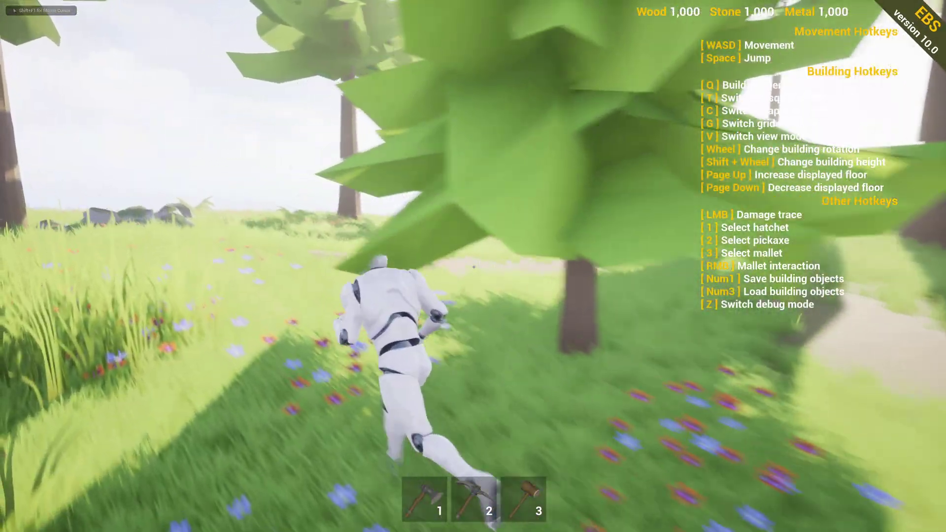
key(w)
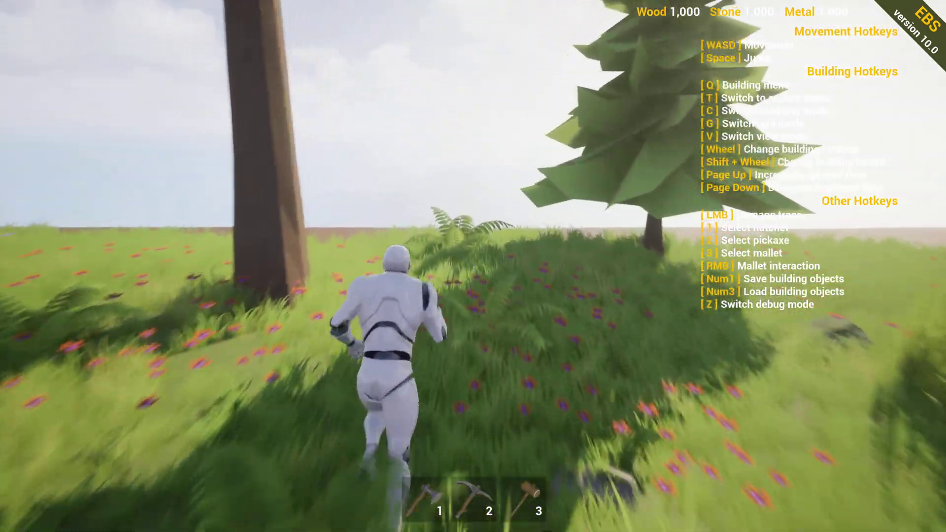
key(w)
key(d)
key(space)
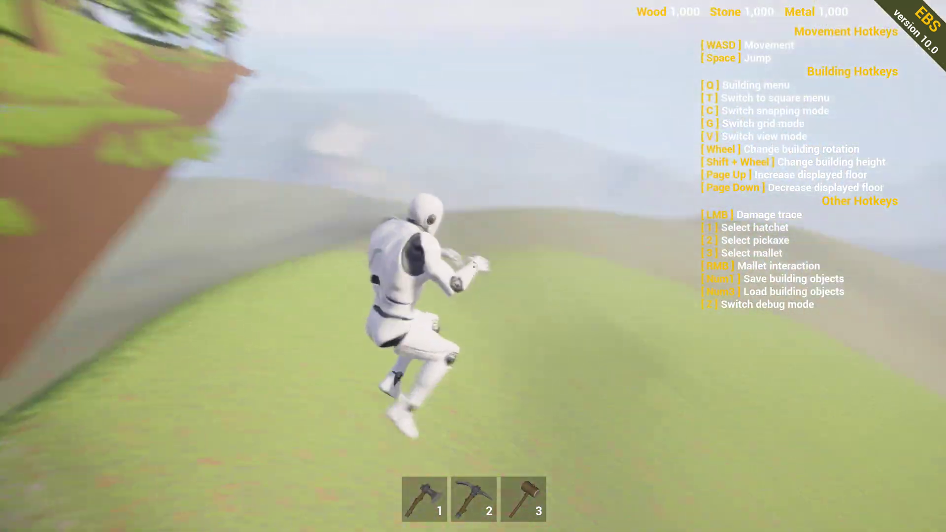
key(w)
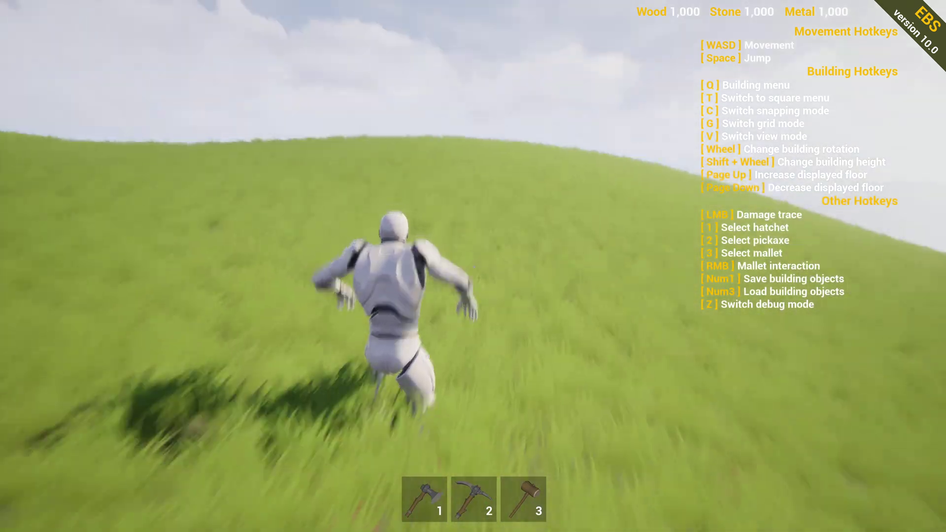
key(w)
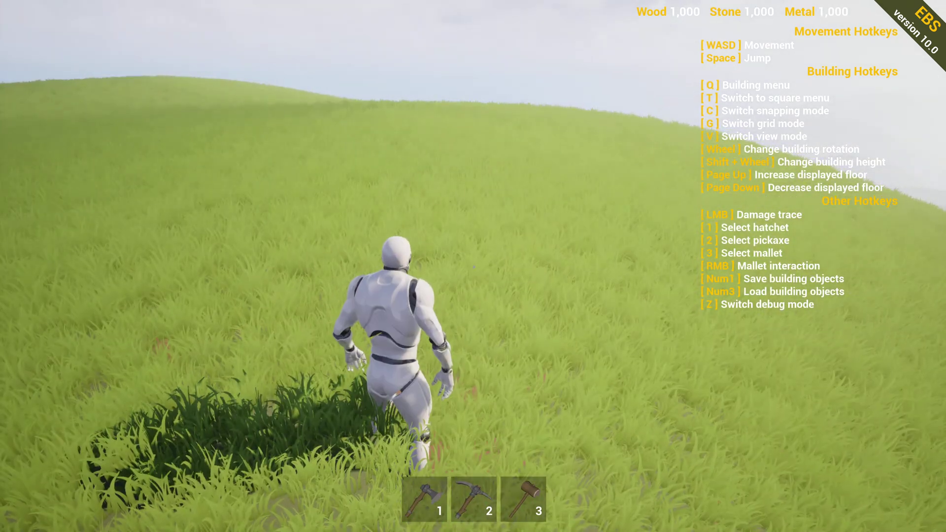
Step: Choose Dummy Foundation for building and place two foundations at separate spots on the grassy terrain
key(q)
click(357, 274)
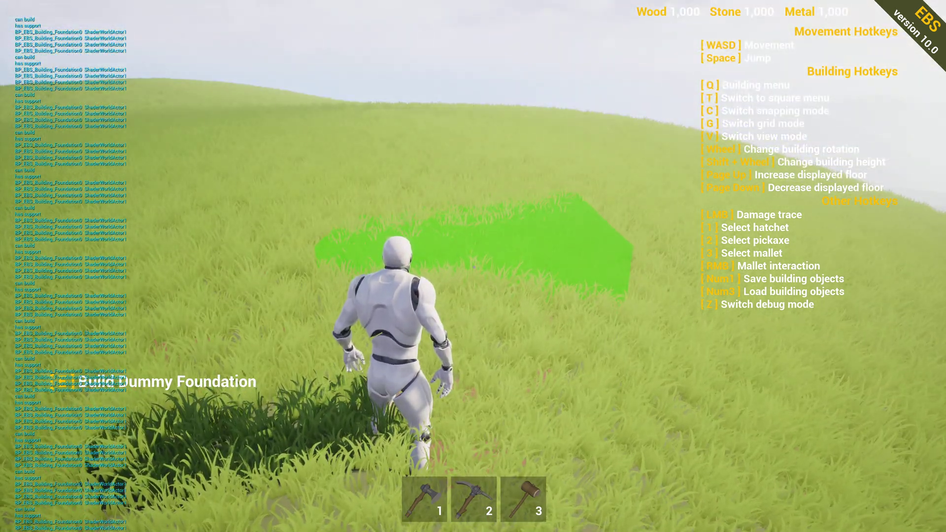
key(e)
key(w)
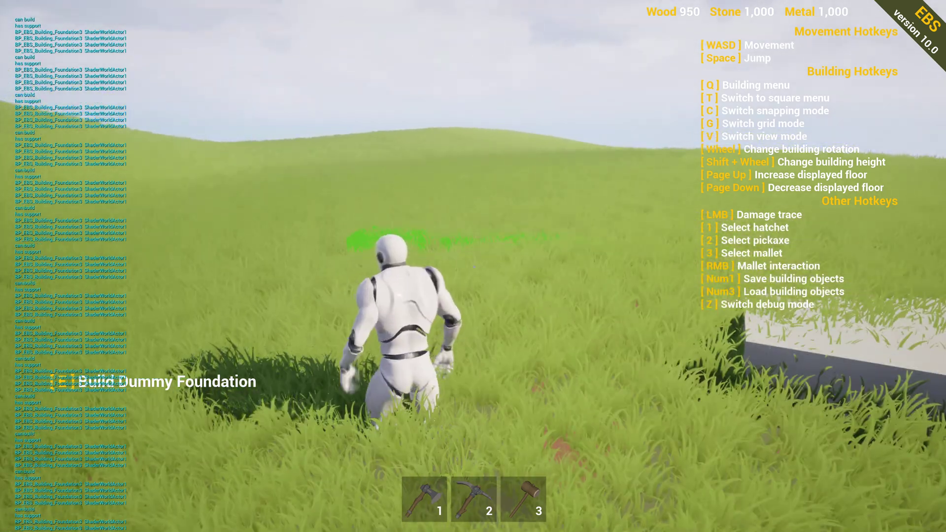
key(w)
key(e)
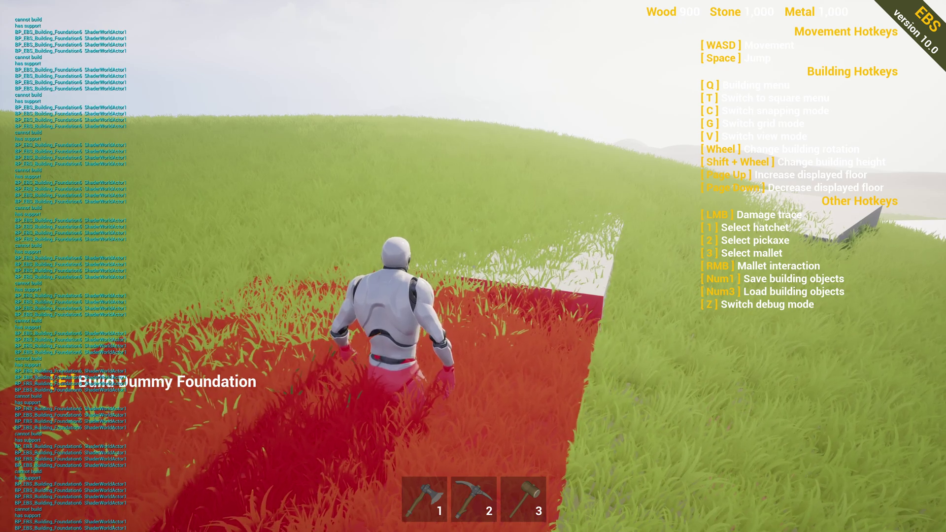
Step: Check the foundation preview against the placed foundation and open grass, and build a third Dummy Foundation on the slope
key(w)
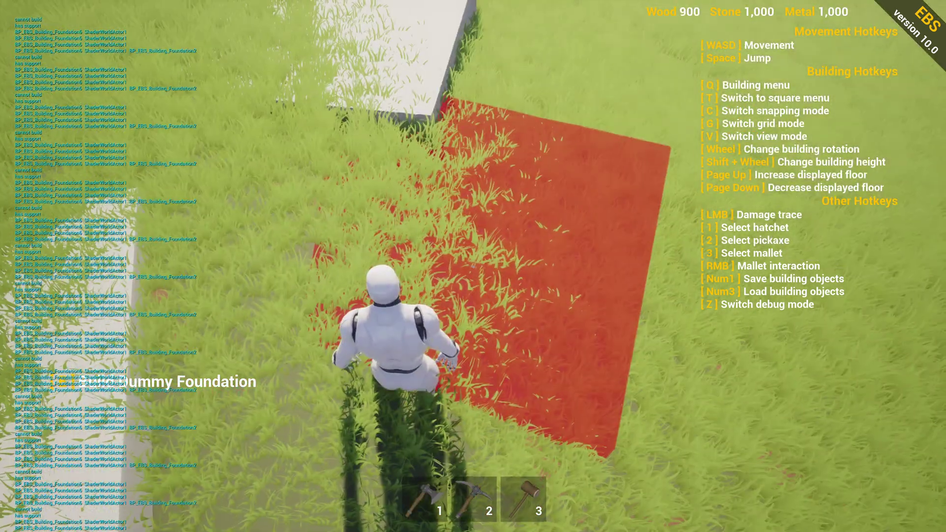
key(w)
key(w)
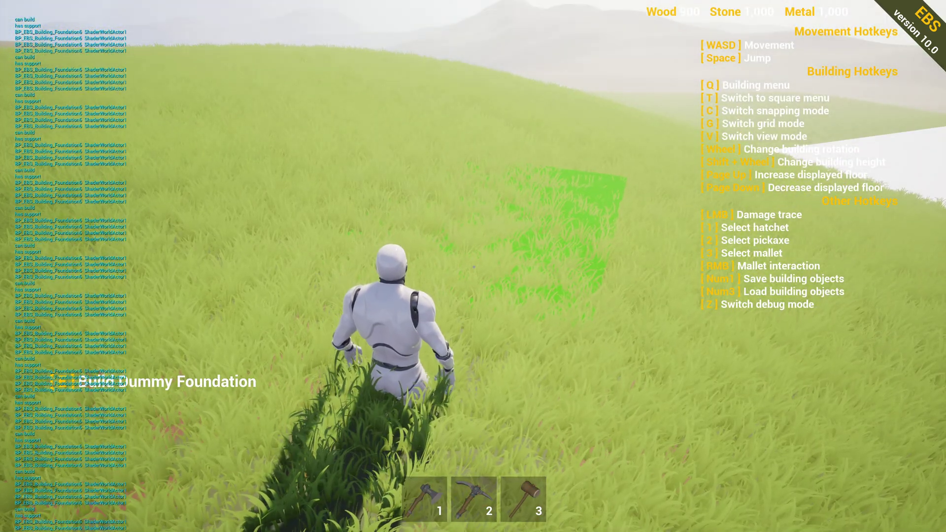
key(w)
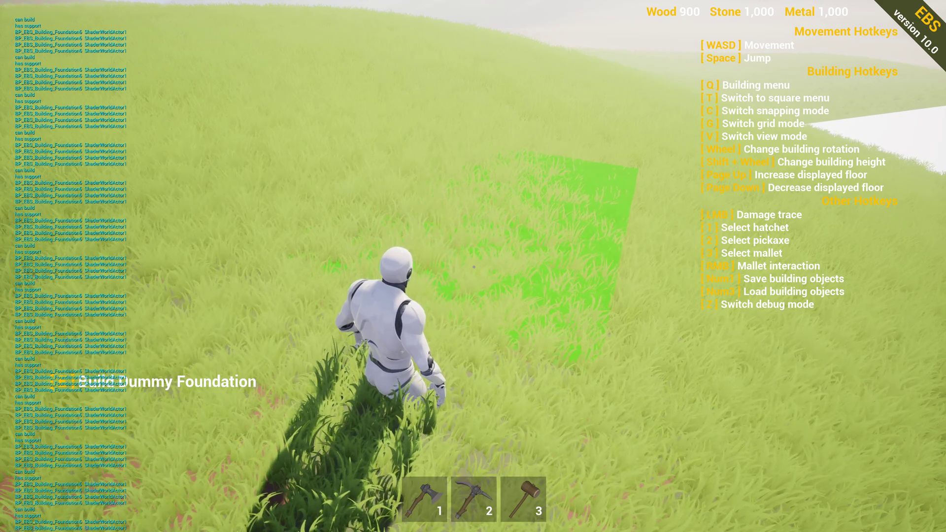
key(w)
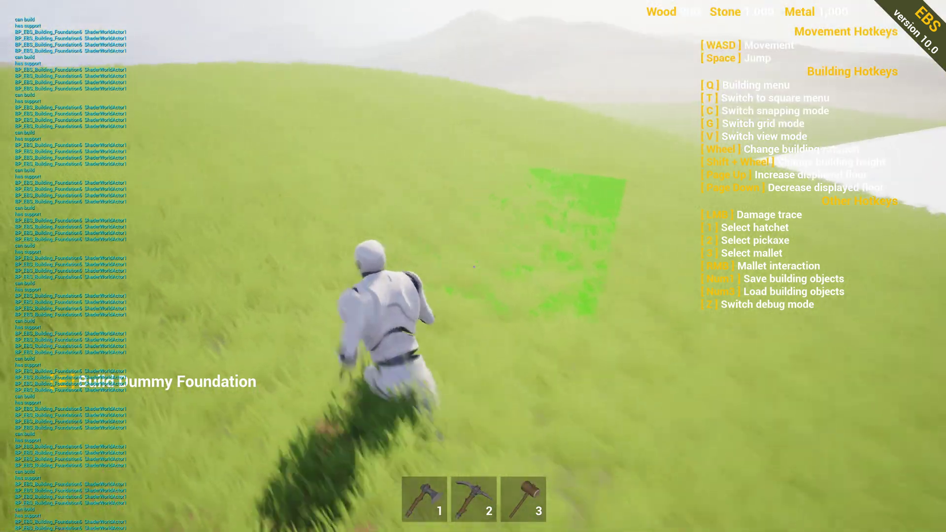
key(e)
Step: Run the character back to the placed foundations, jump onto one, and stop the play session
key(w)
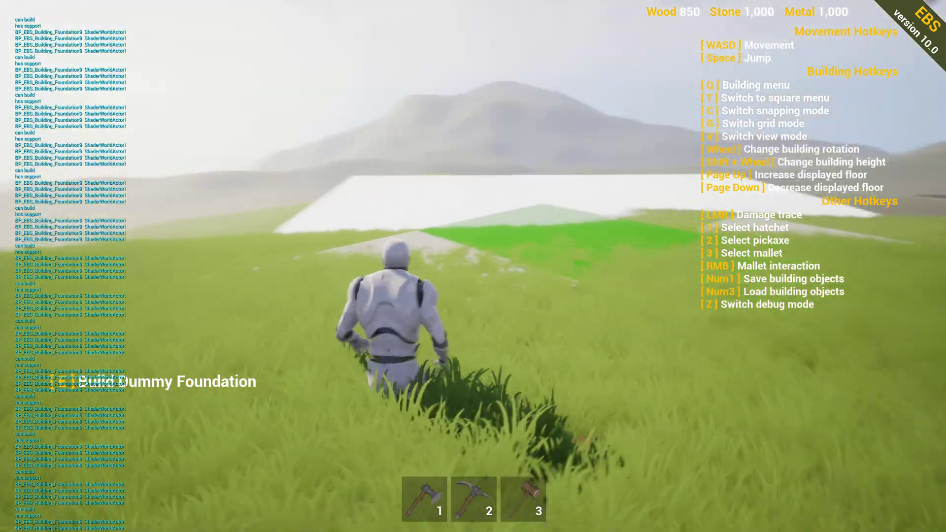
key(w)
key(space)
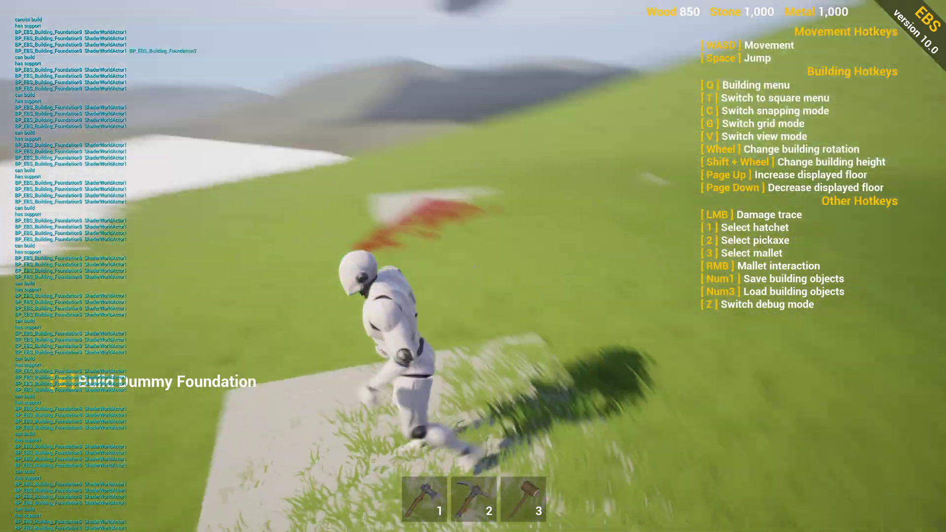
key(Escape)
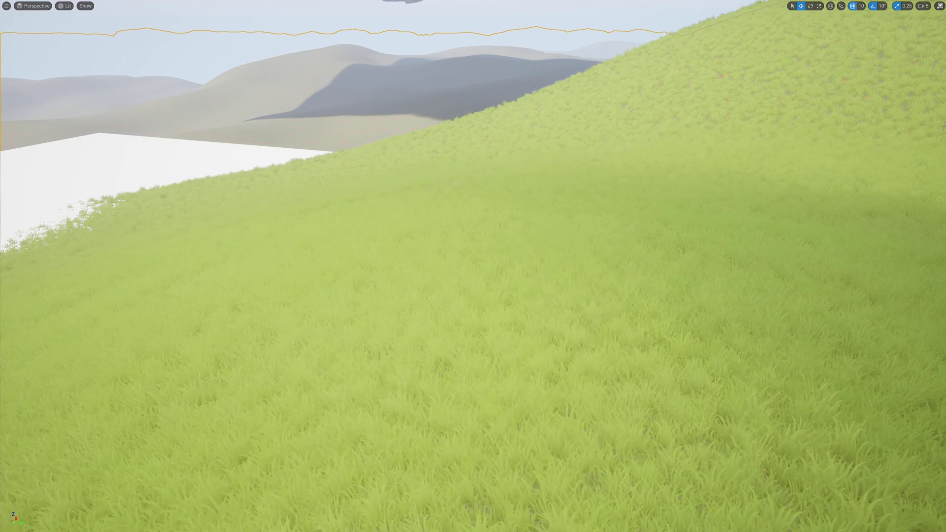
Step: Examine the polygonal forest and the ShaderWorld terrain beneath it in the full-screen editor viewport, and return to the normal editor layout
key(e)
right_drag(706, 345, 721, 327)
key(w)
key(w)
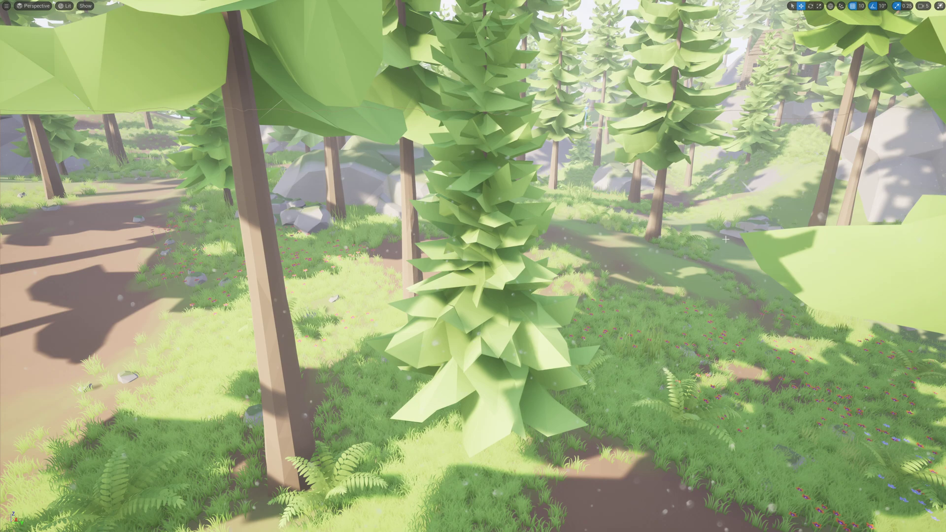
right_drag(720, 246, 720, 246)
right_drag(652, 256, 652, 257)
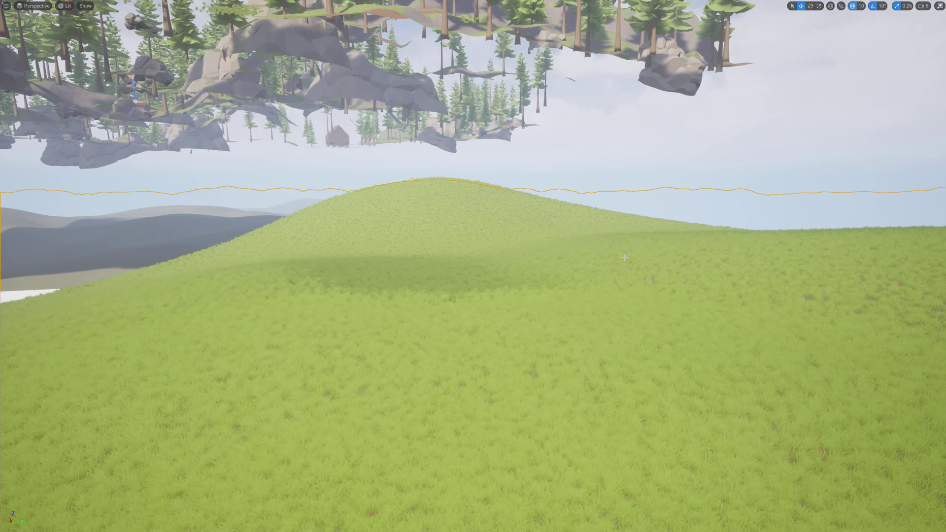
right_drag(506, 249, 420, 264)
key(e)
key(w)
mouse_move(524, 270)
right_down()
mouse_move(566, 264)
mouse_move(491, 276)
mouse_move(528, 264)
right_up()
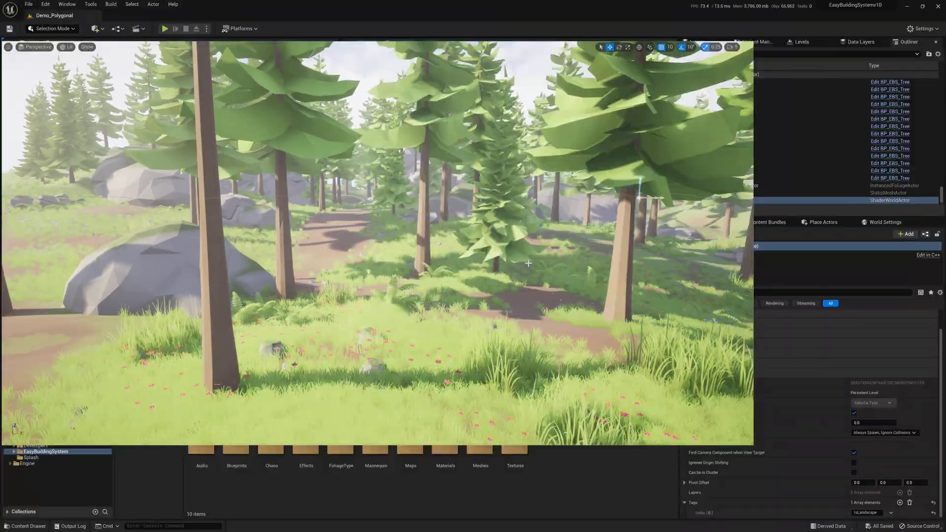